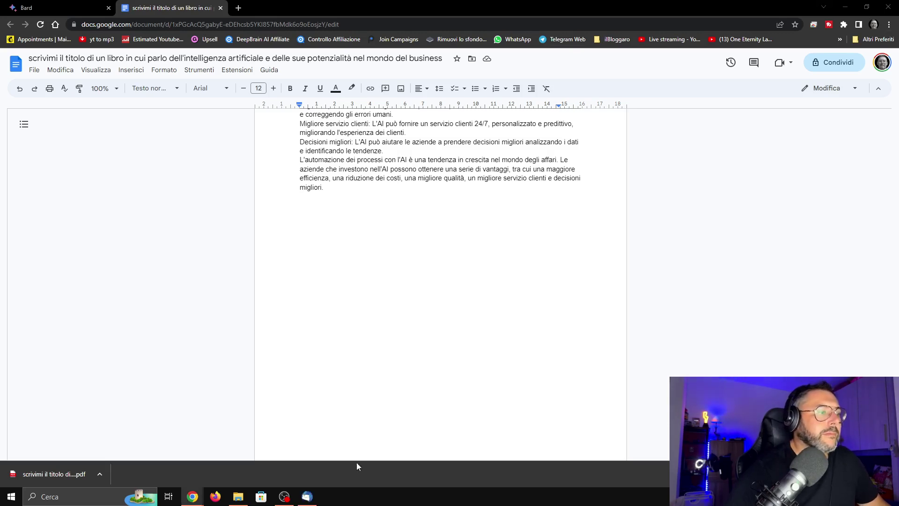
mouse_move(314, 505)
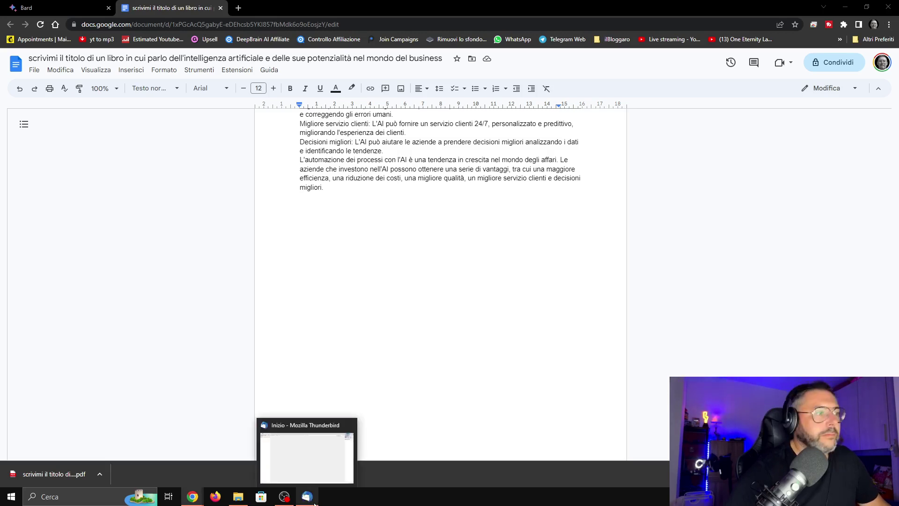
left_click(307, 497)
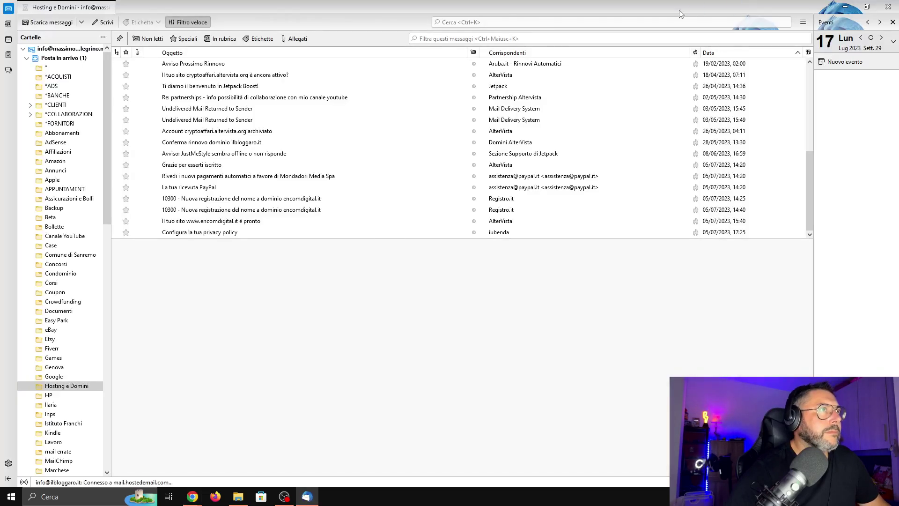
left_click(315, 505)
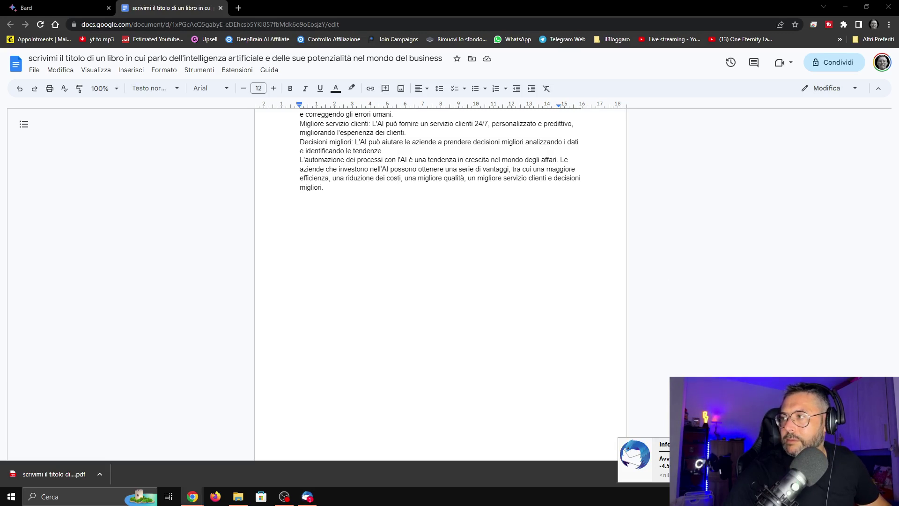
Switch to Gumroad and start a new product in the product list, choosing E-libro as its type.
key("alt+Tab")
left_click_drag(223, 39, 396, 4)
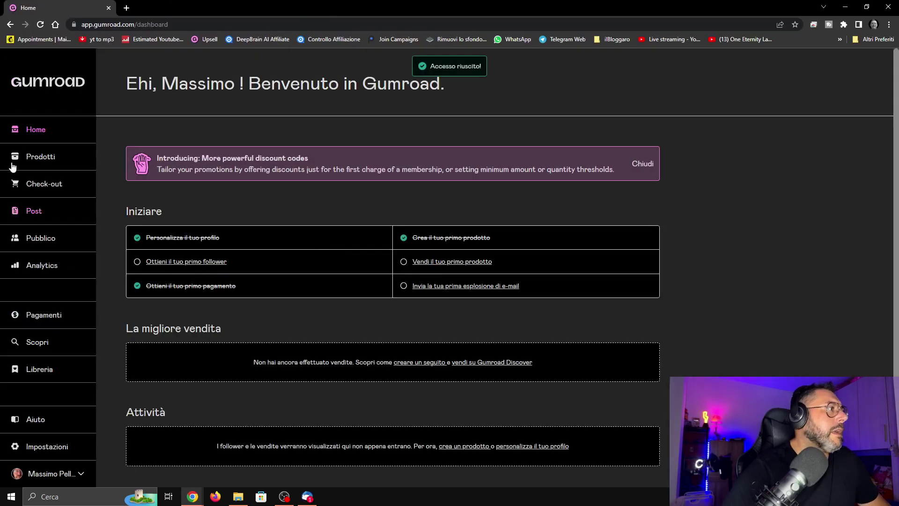
left_click(45, 155)
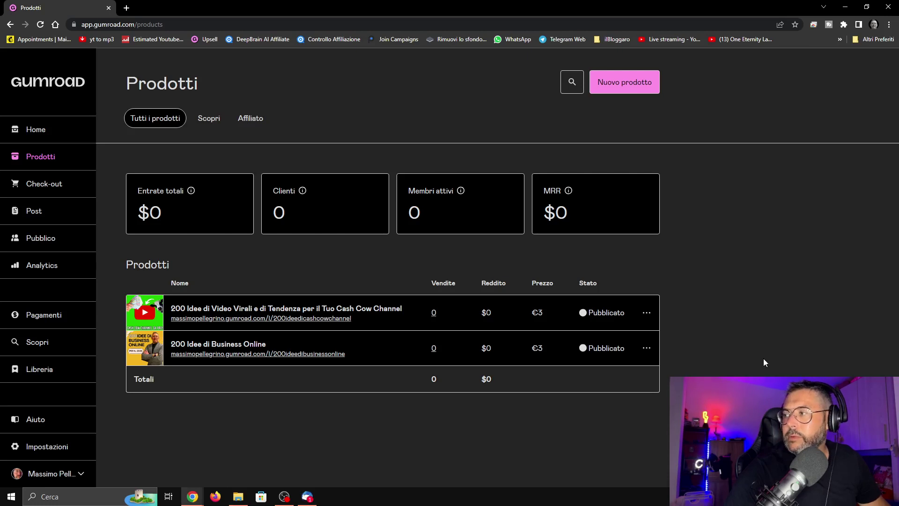
left_click(627, 84)
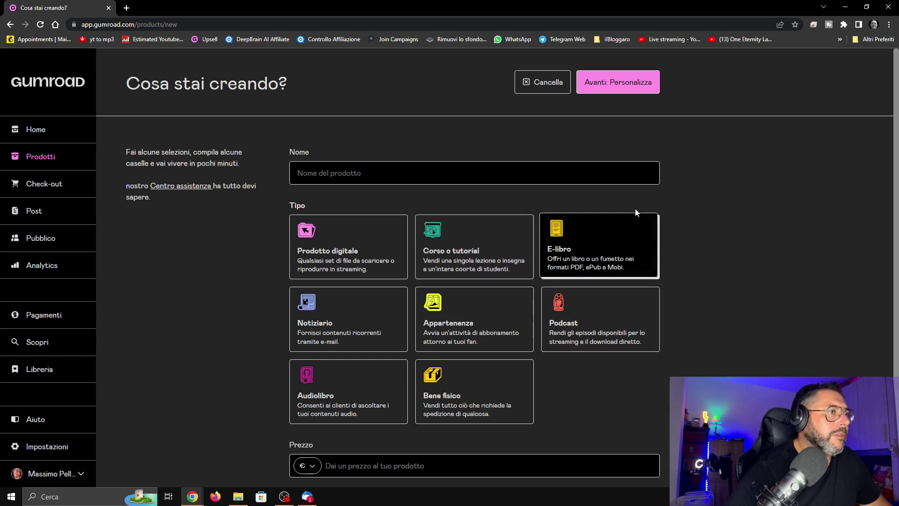
left_click(627, 259)
left_click(615, 89)
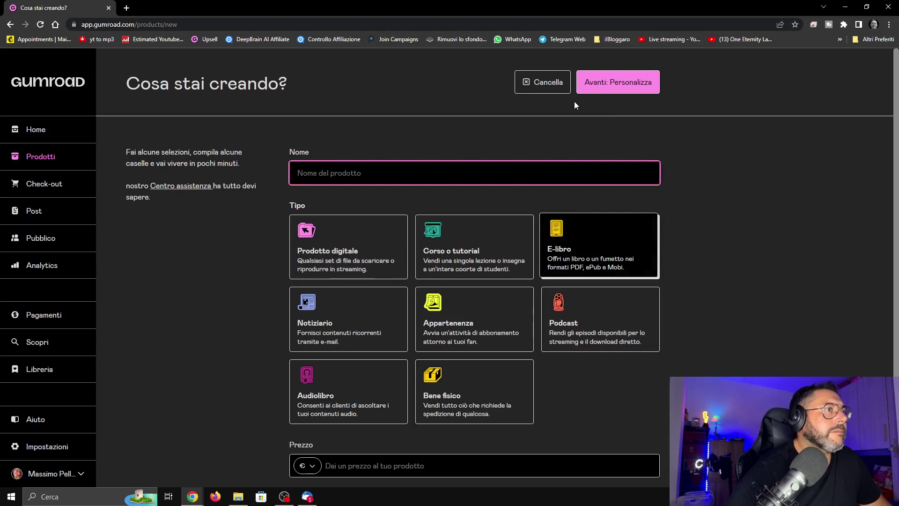
Open Libro di prova.pdf from Downloads and copy its title, "L'intelligenza artificiale: il futuro del business", into the new product's name.
left_click(313, 168)
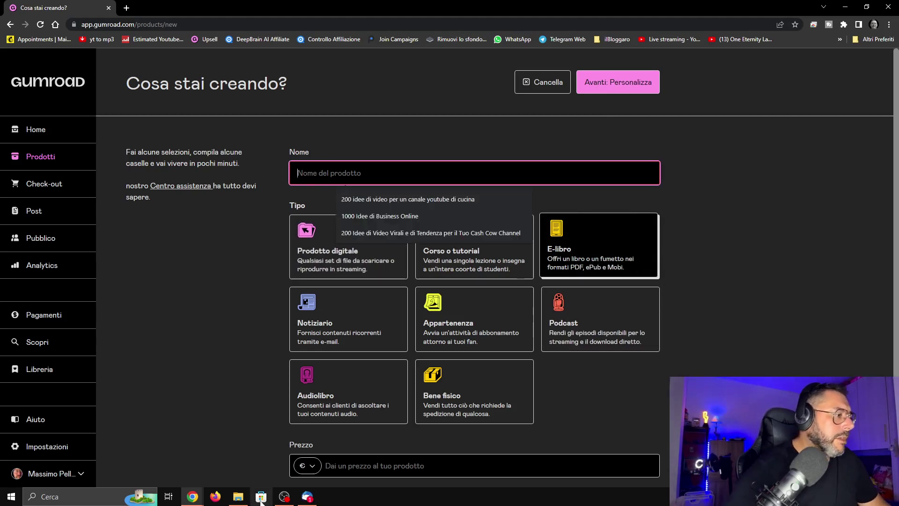
left_click(231, 504)
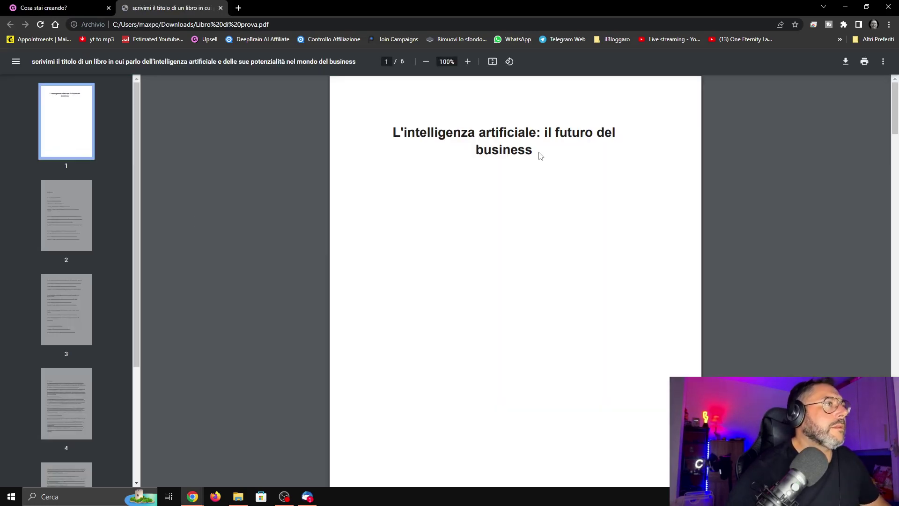
left_click_drag(392, 130, 537, 153)
key("ctrl+c")
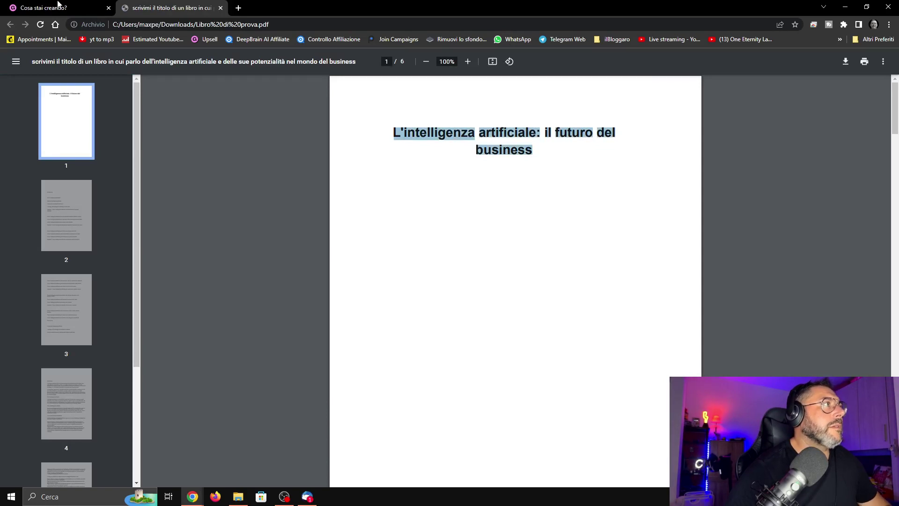
left_click(44, 7)
left_click(360, 174)
key("ctrl+v")
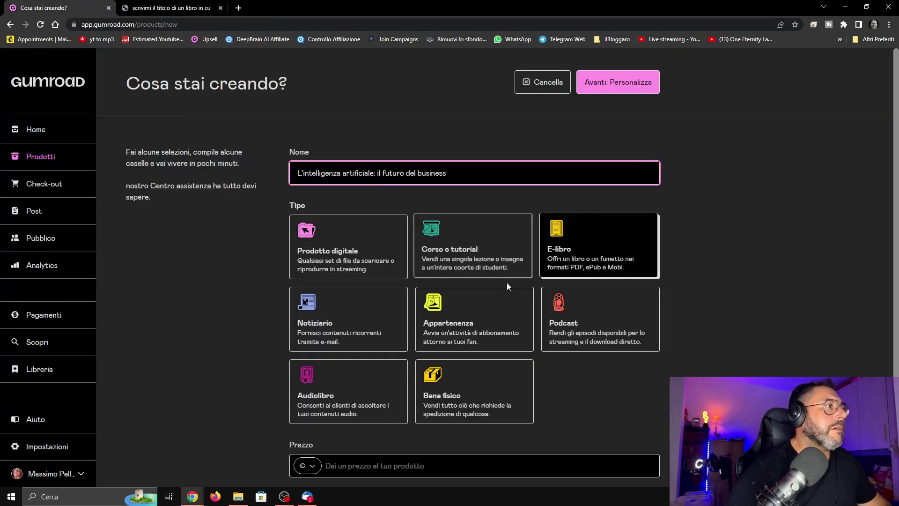
Set the product price to €7,99 and continue to the customization page.
scroll(577, 328, "down", 1)
left_click(387, 430)
type("7,99")
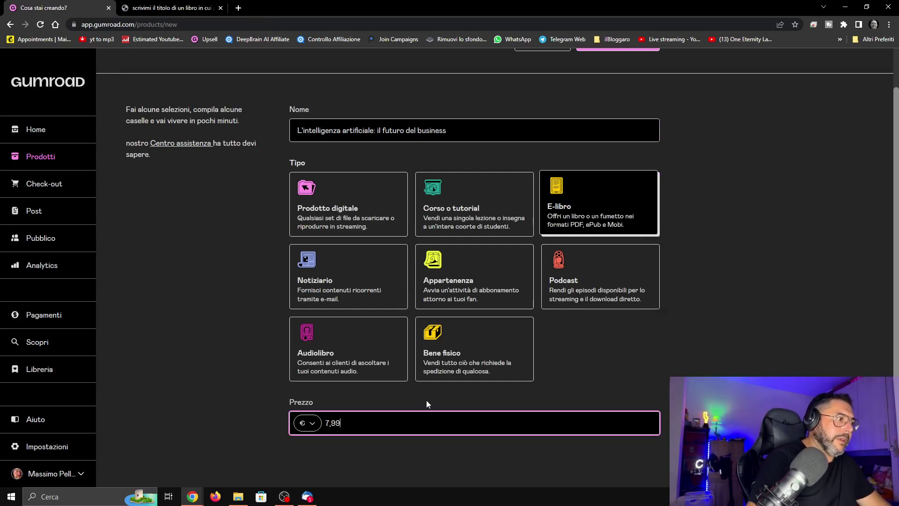
left_click(430, 397)
scroll(594, 110, "up", 1)
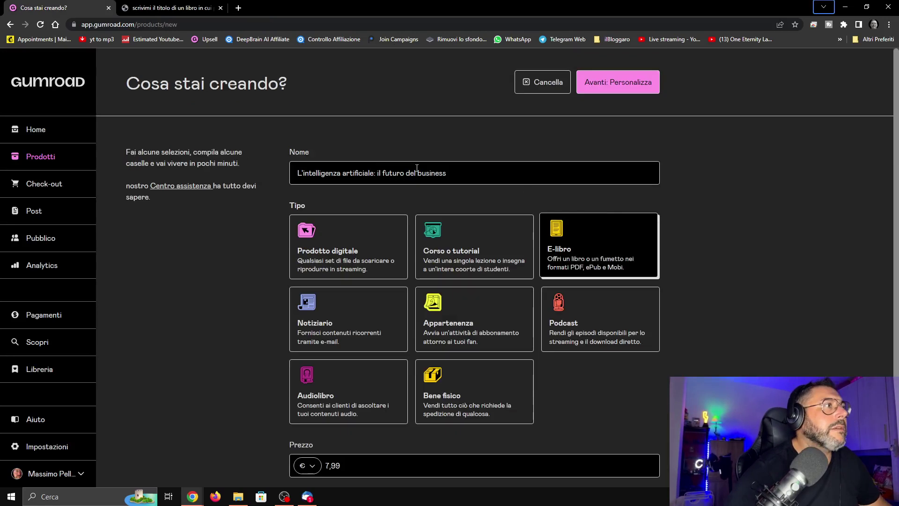
left_click(613, 88)
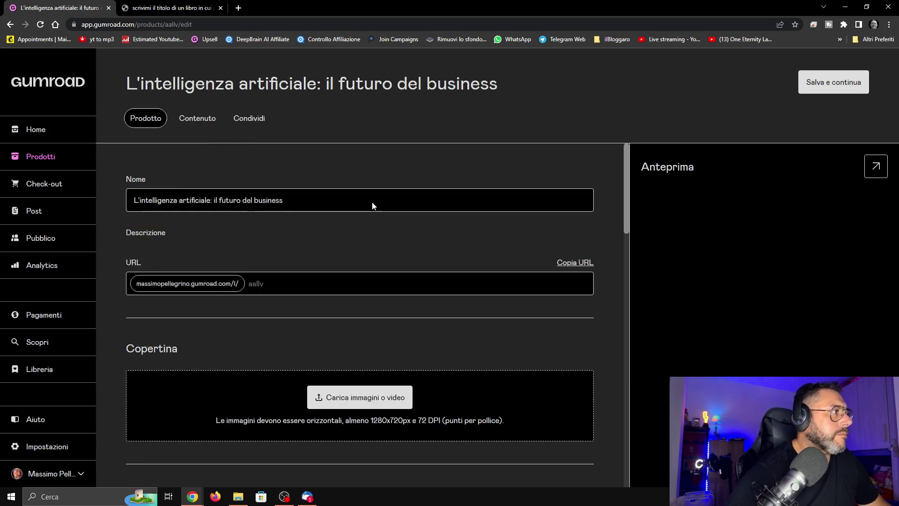
Open bard.google.com in a new browser tab and reopen the recent chat about the artificial intelligence book title.
left_click(168, 286)
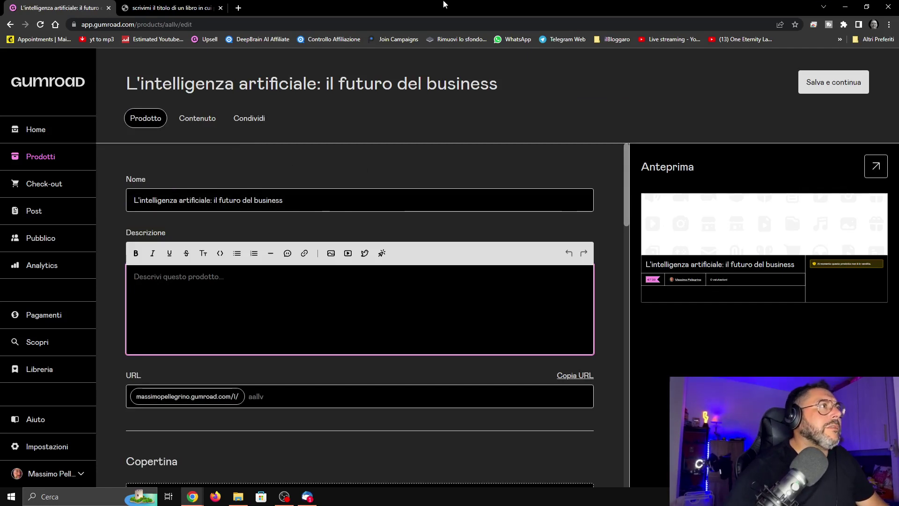
left_click(238, 8)
type("bartd")
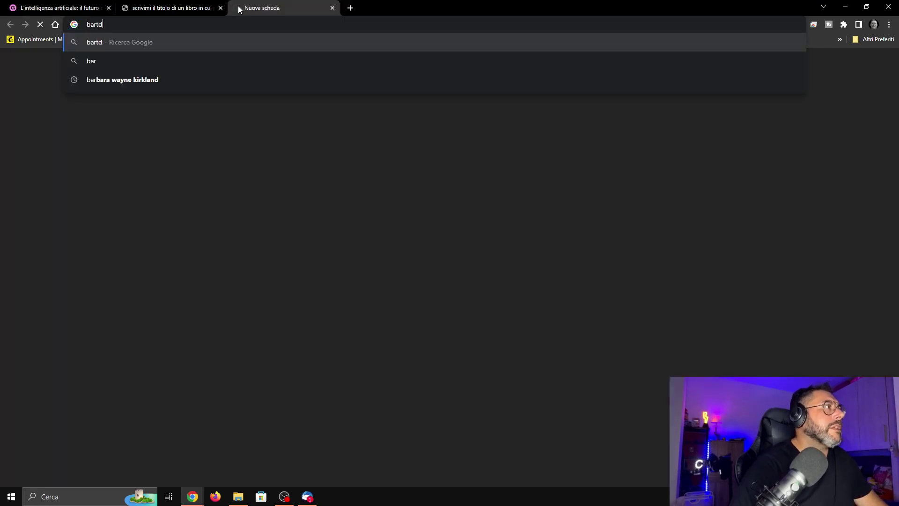
key("BackSpace")
key("BackSpace")
type("d")
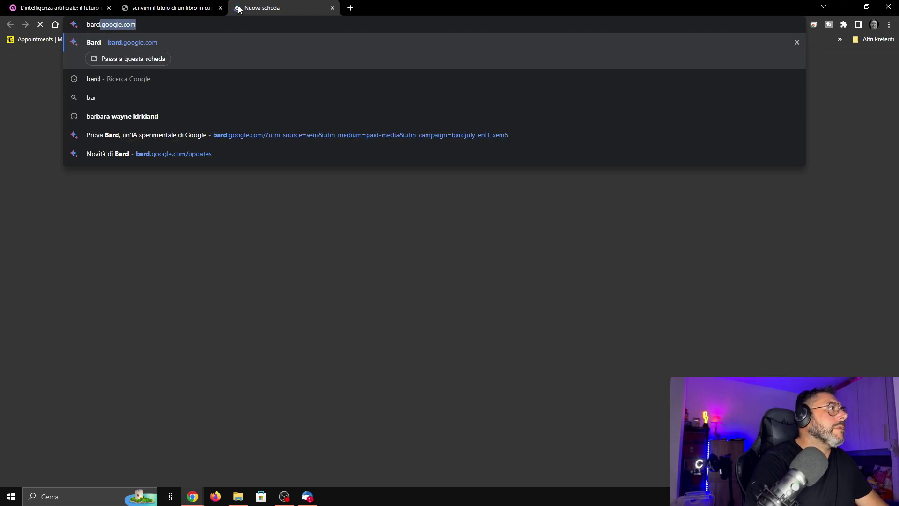
key("Return")
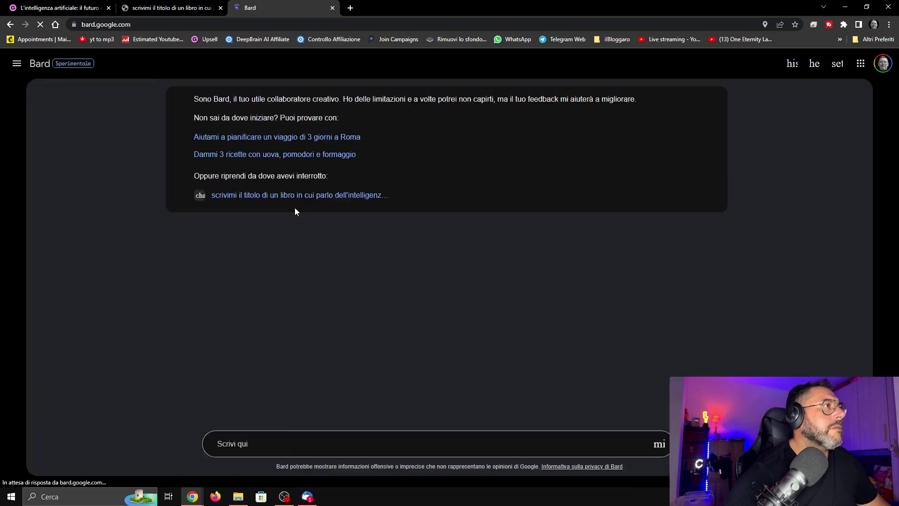
left_click(329, 443)
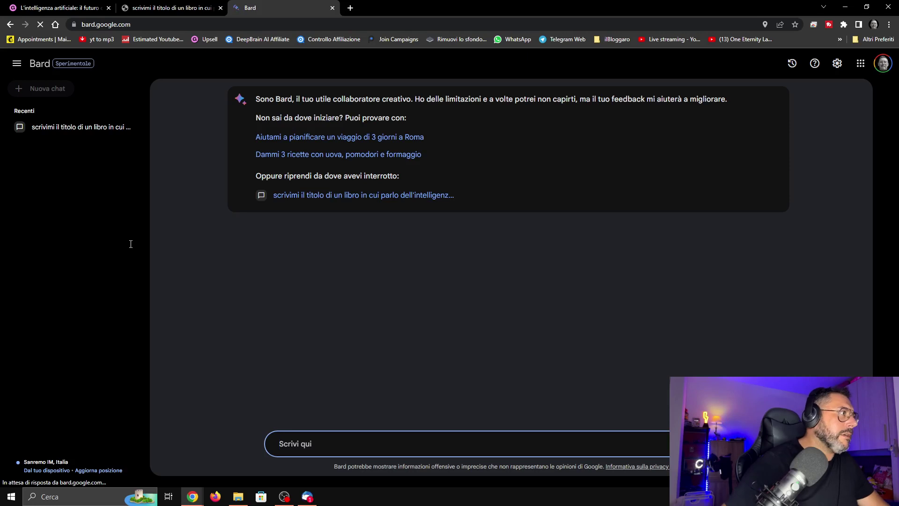
left_click(77, 127)
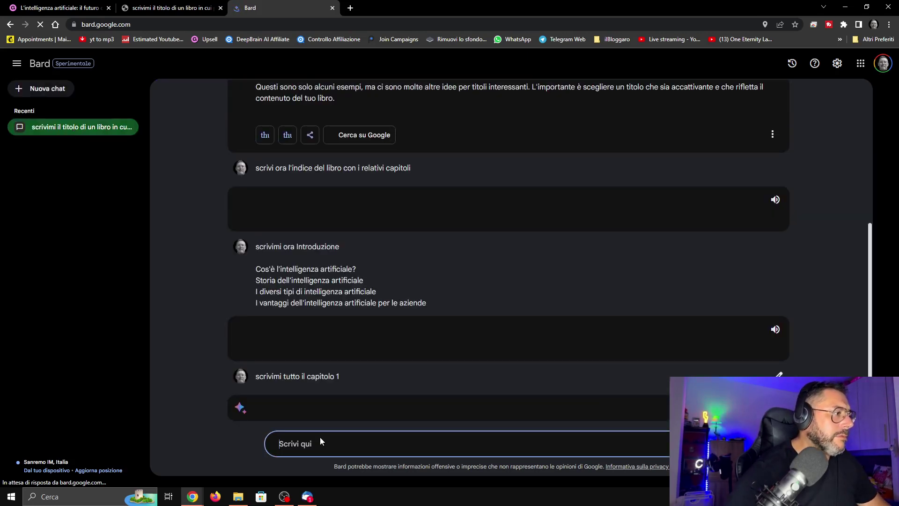
Send Bard the prompt "scrivi una descrizione accattivante per il libro per il mio ecommerce che inciti l'utente ad acquistarlo".
type("scrivi una desc")
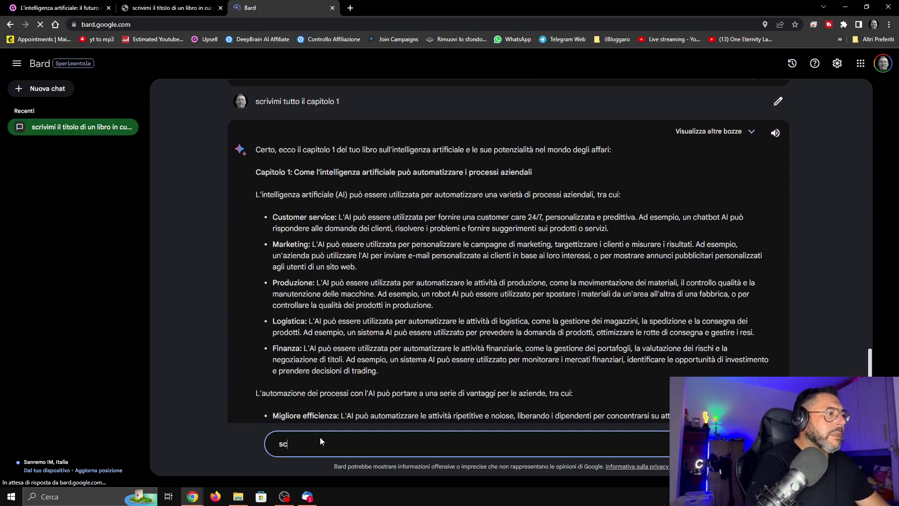
key("BackSpace")
type("rizione acca")
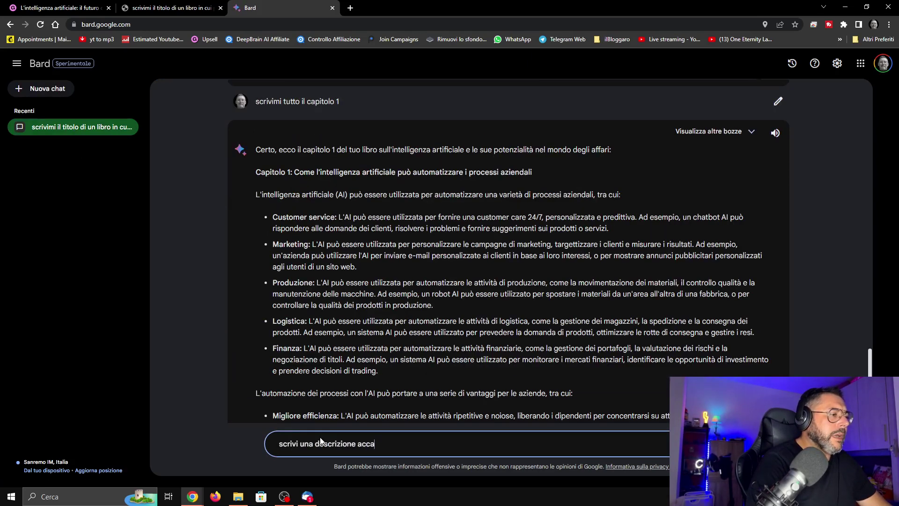
type("ttivante per il libro che")
key("BackSpace")
key("BackSpace")
type("per il mio ecommerce che inciti l'utente ad acq")
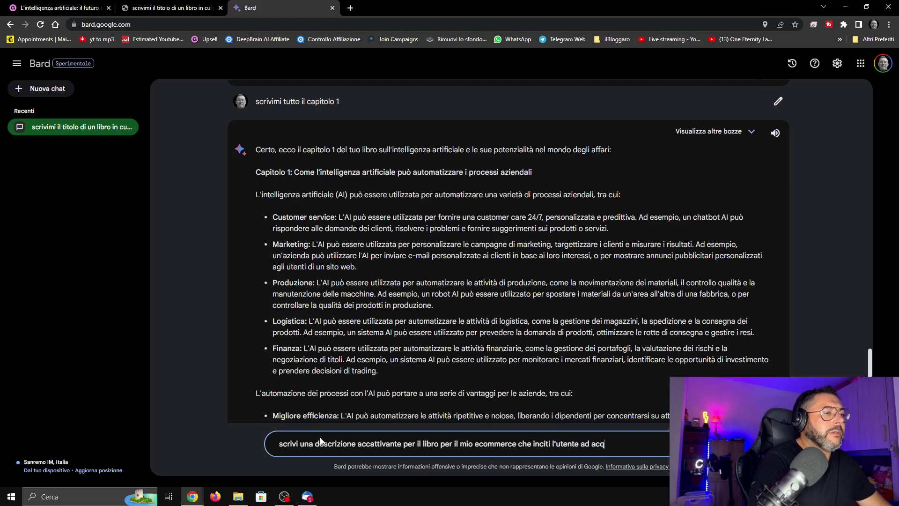
type("uistarlo")
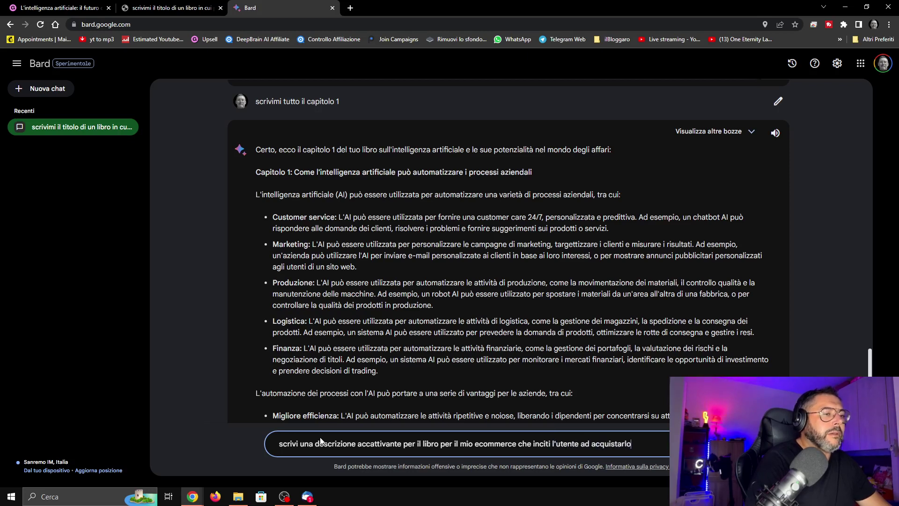
key("Return")
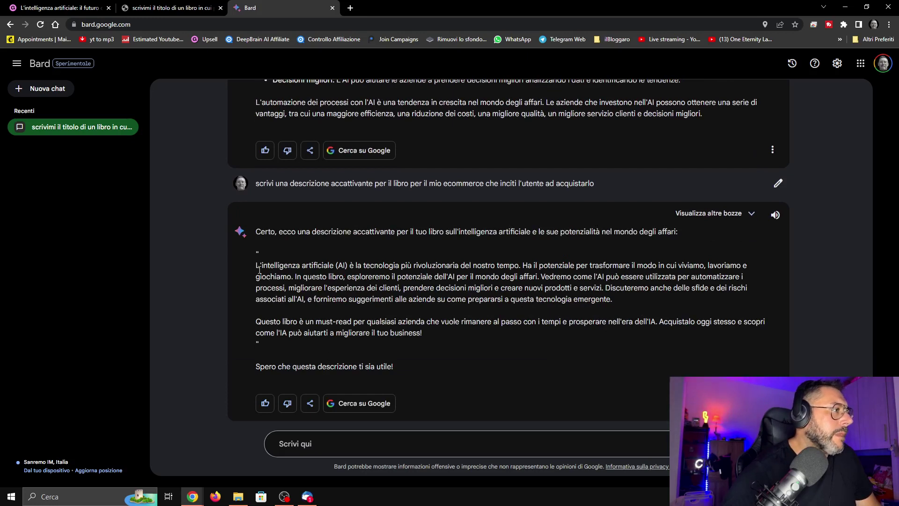
Copy the two description paragraphs from Bard's reply into the Descrizione of the Gumroad product.
left_click_drag(257, 266, 464, 333)
key("ctrl+c")
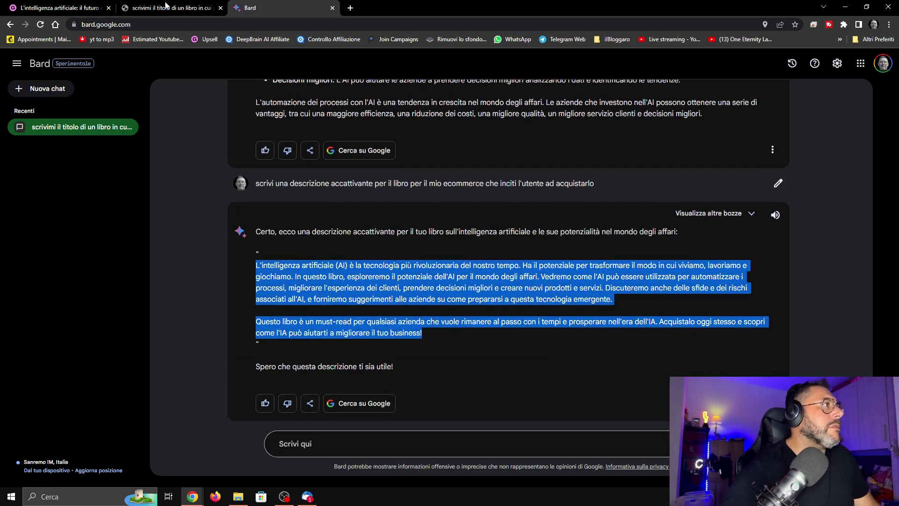
left_click(82, 7)
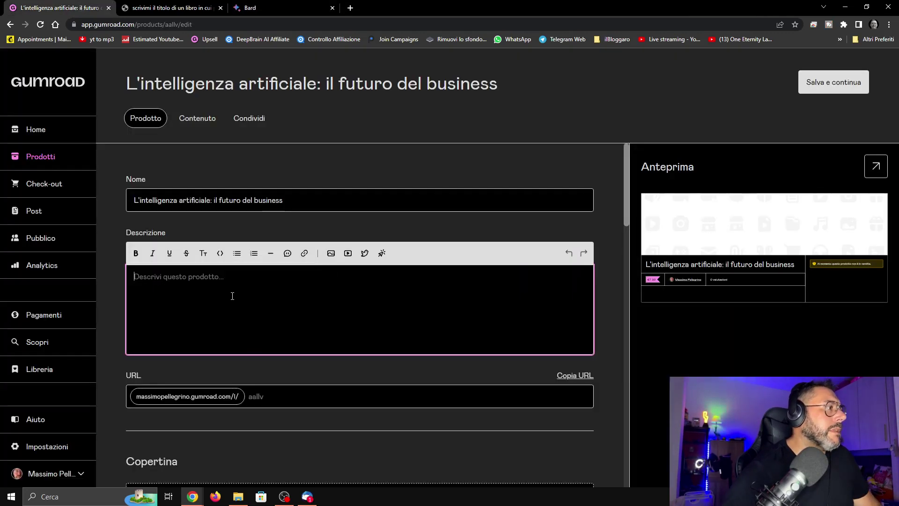
key("ctrl+v")
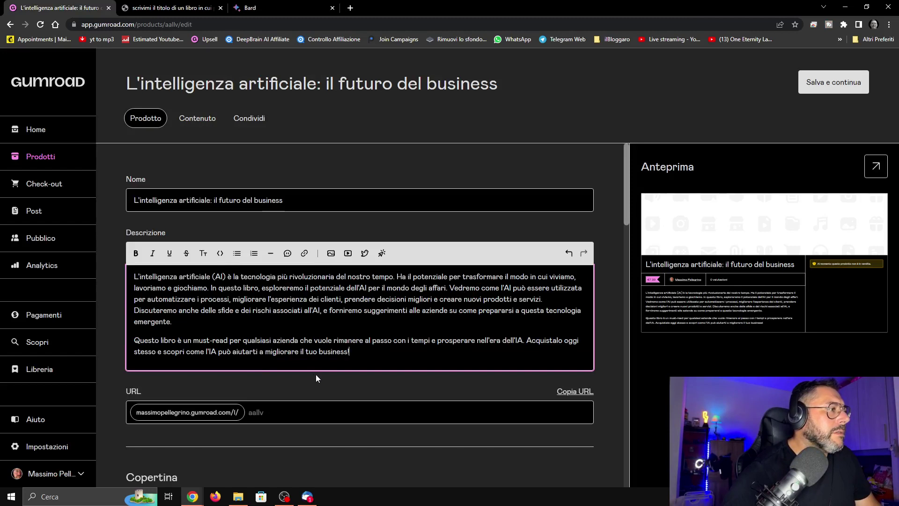
Set the ending of the product URL to lintelligenza-artificiale-il-futuro-del-business.
scroll(245, 335, "down", 2)
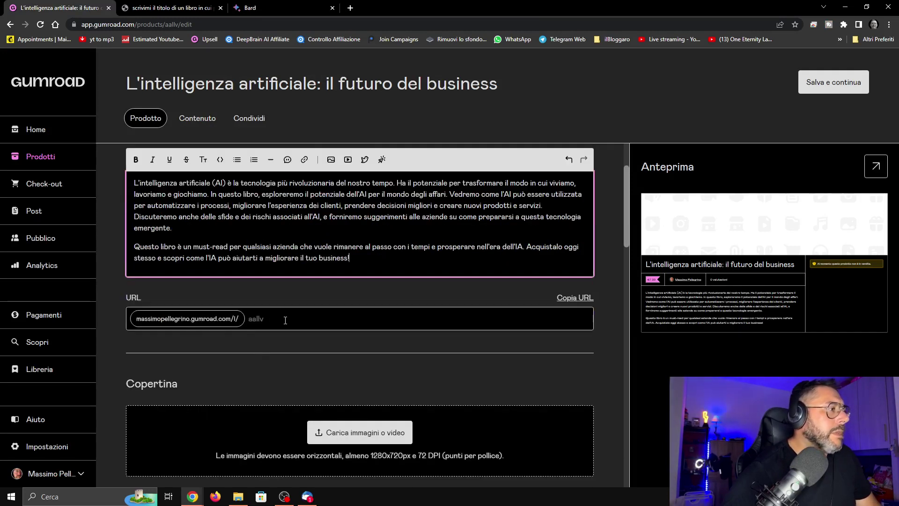
left_click(312, 319)
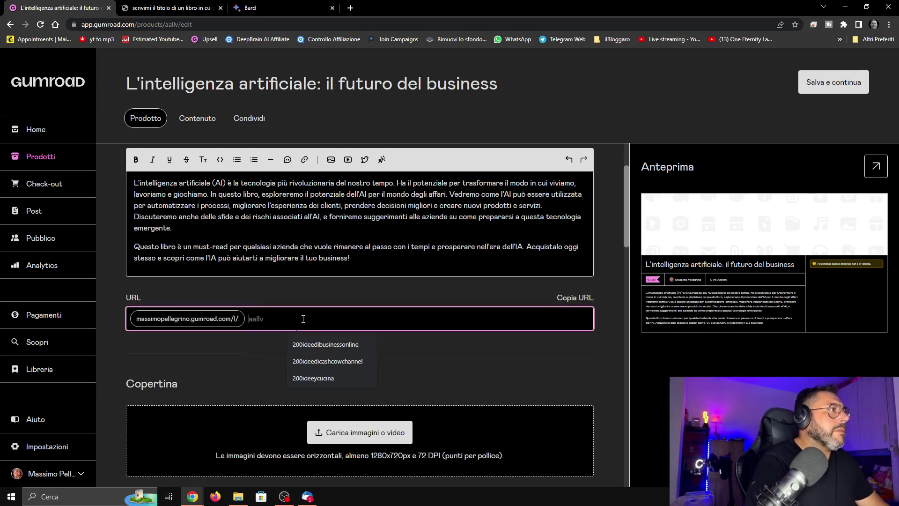
type("l")
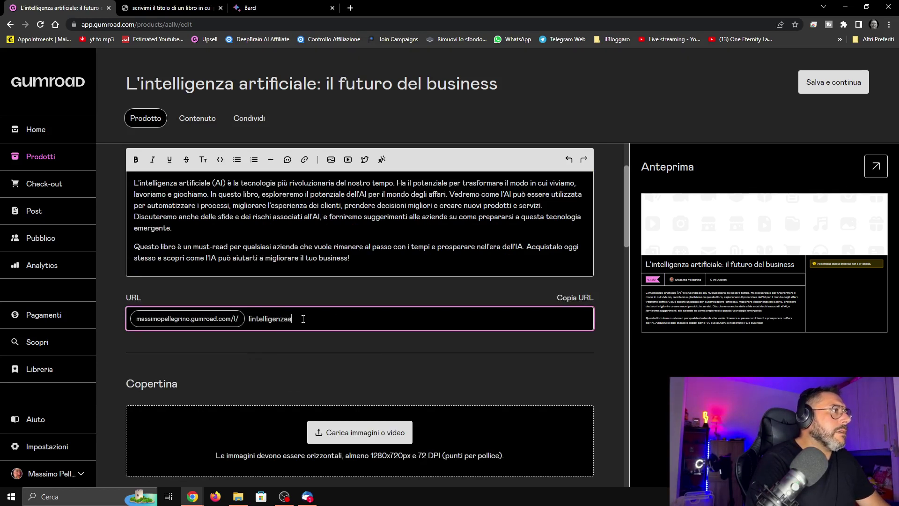
type("intelligenzào")
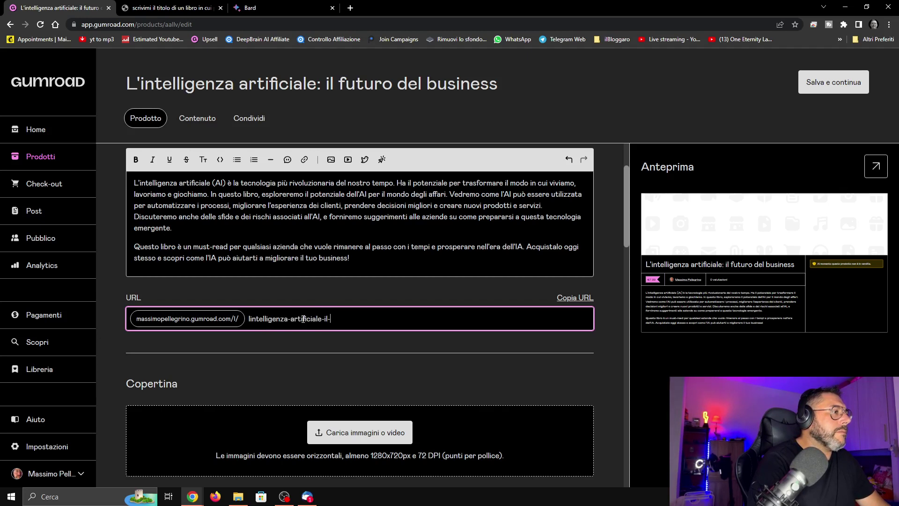
type("business")
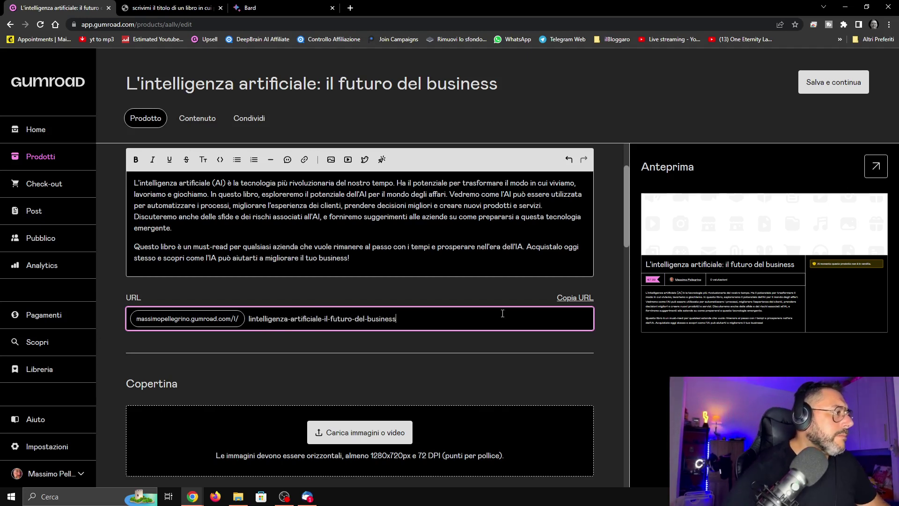
key("Tab")
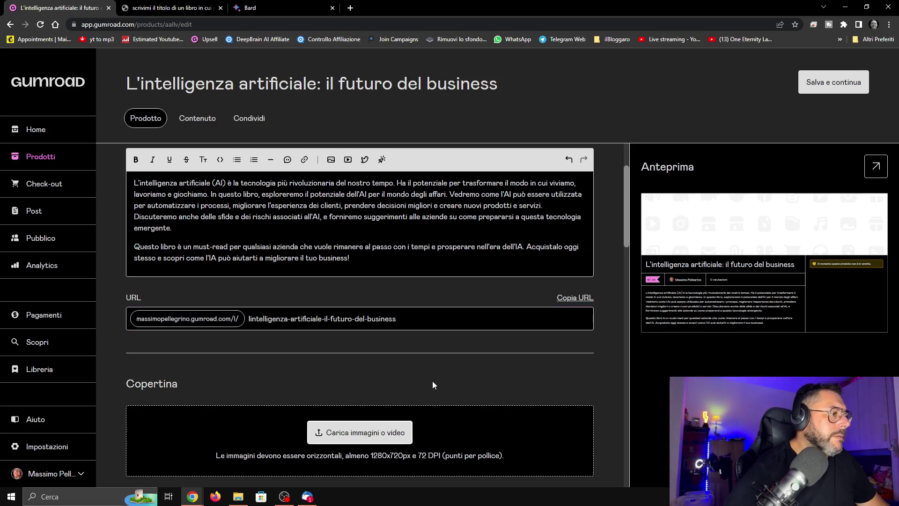
scroll(431, 382, "down", 2)
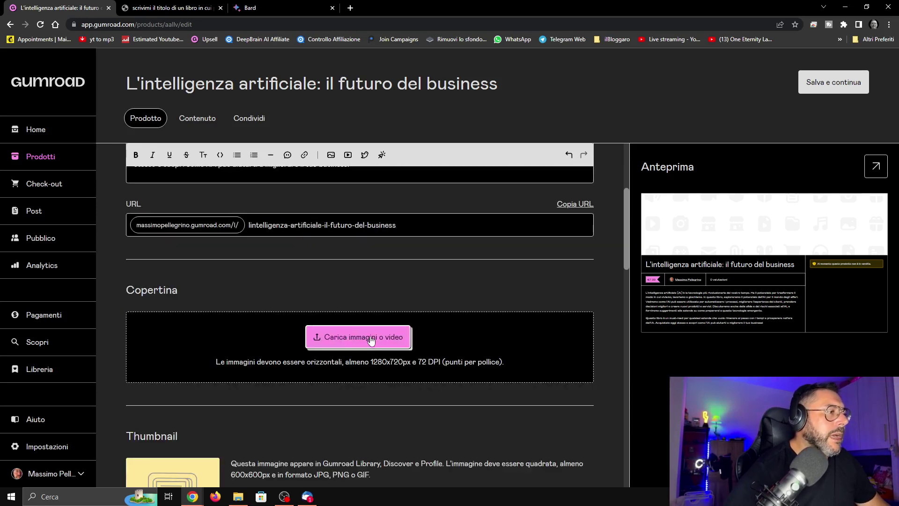
Search the Spruzza image library for "ai" to find a picture for the product's Copertina.
left_click(375, 341)
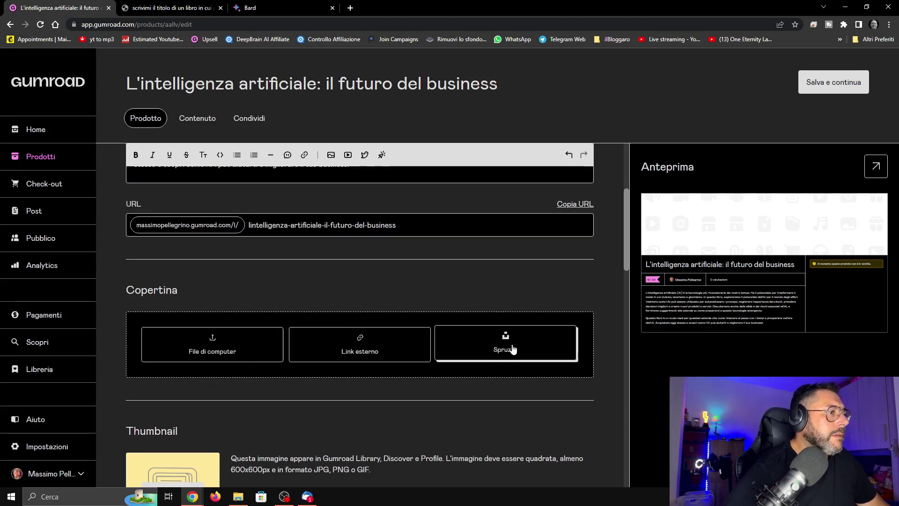
left_click(510, 350)
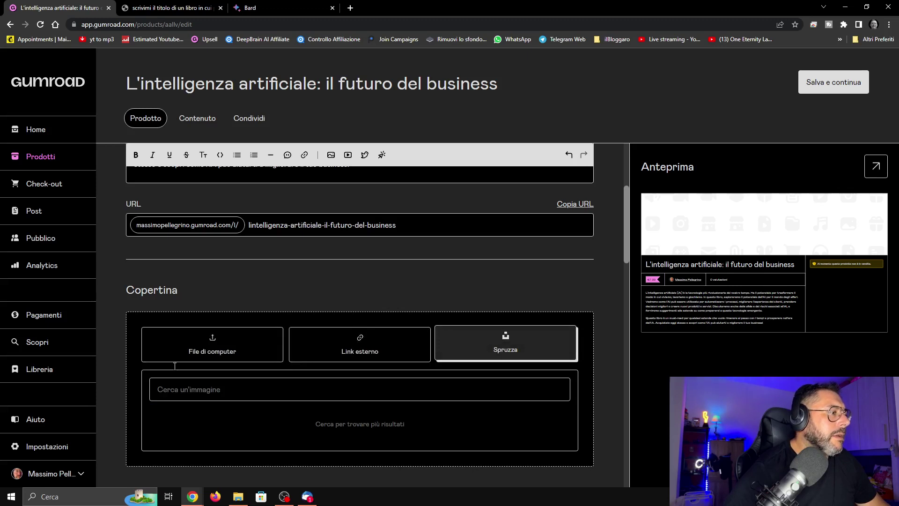
left_click(193, 392)
left_click(377, 432)
left_click(277, 390)
type("ia")
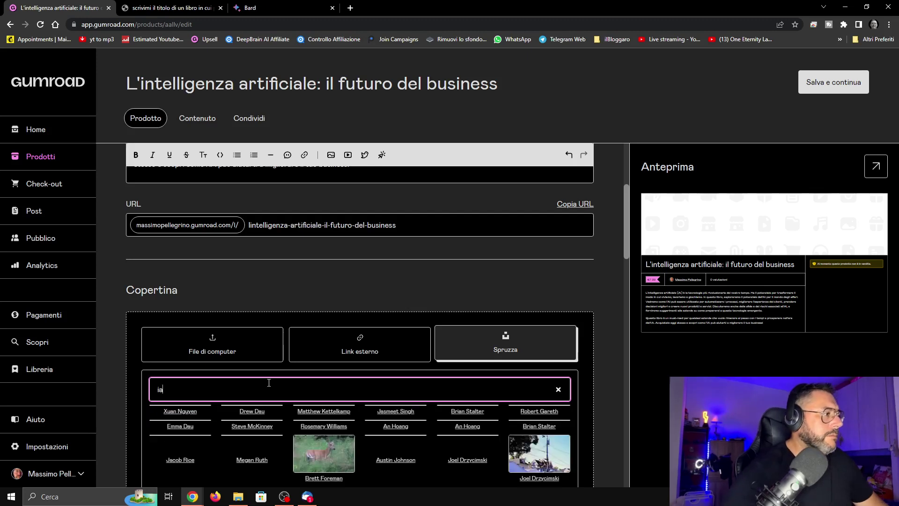
key("BackSpace")
key("BackSpace")
type("ai")
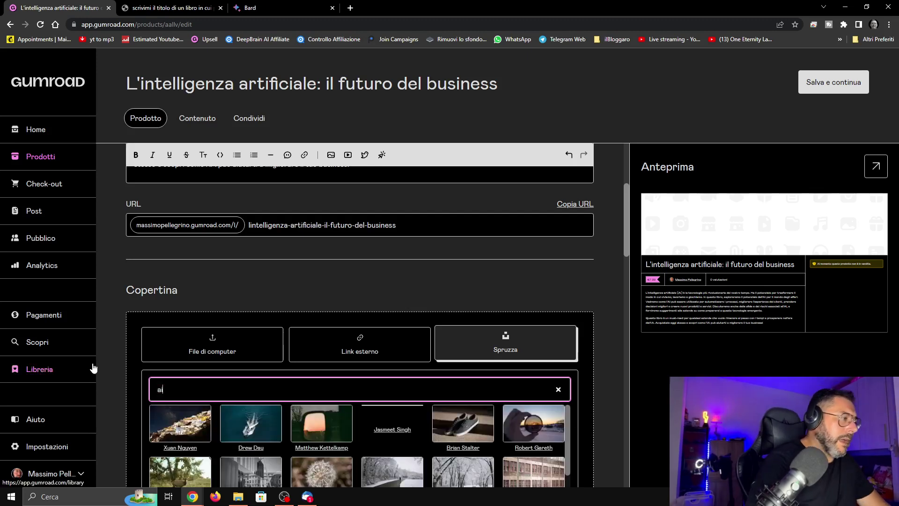
Choose the image of the blue-white humanoid robots from the search results as the product's cover.
scroll(356, 428, "down", 3)
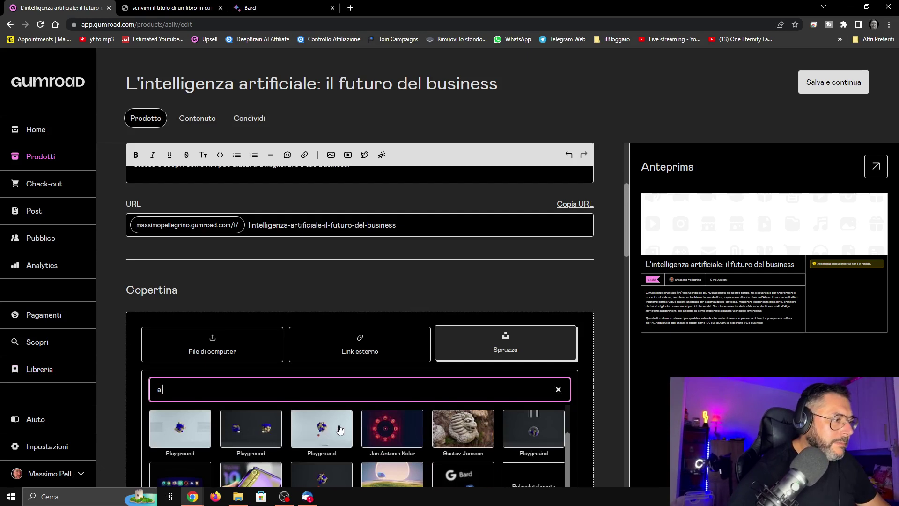
scroll(321, 415, "down", 2)
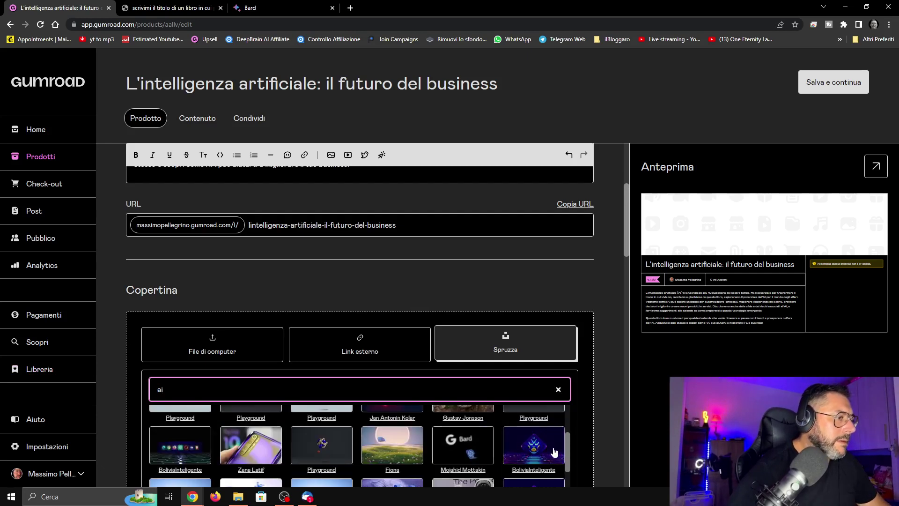
scroll(546, 450, "down", 1)
scroll(546, 450, "down", 2)
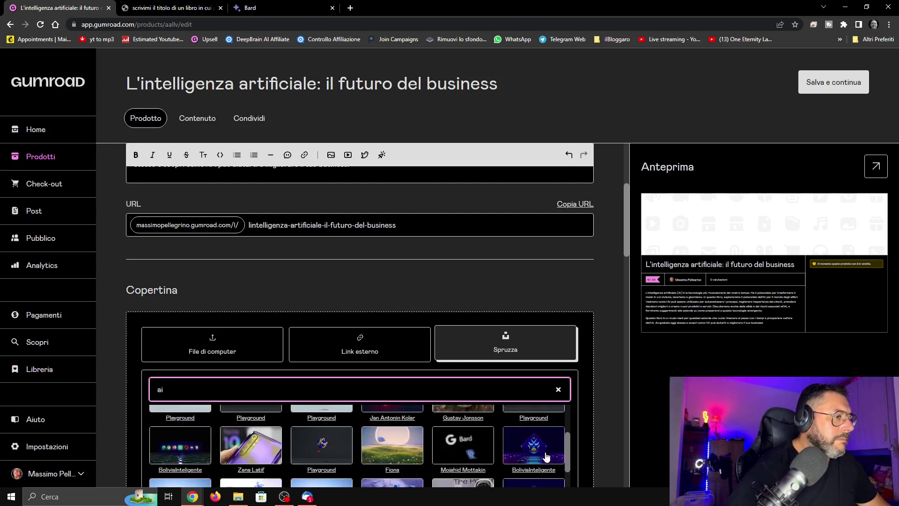
scroll(403, 436, "down", 3)
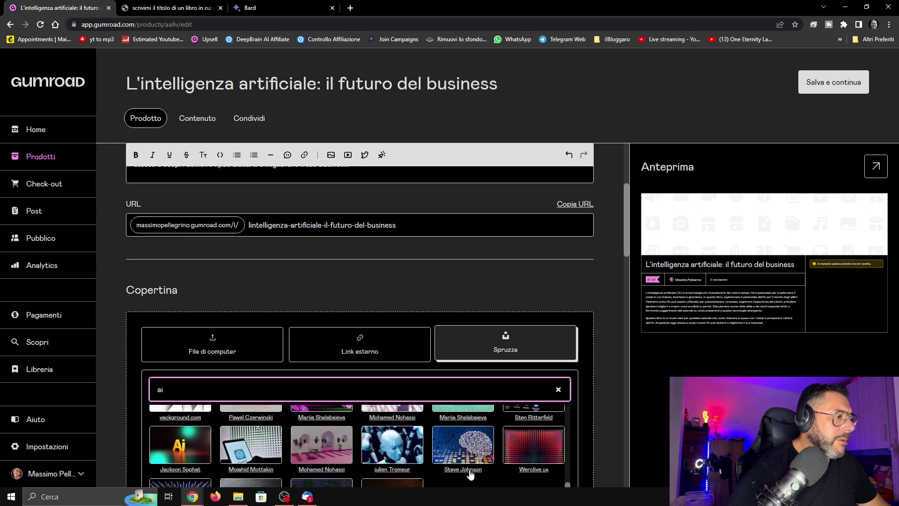
left_click(395, 456)
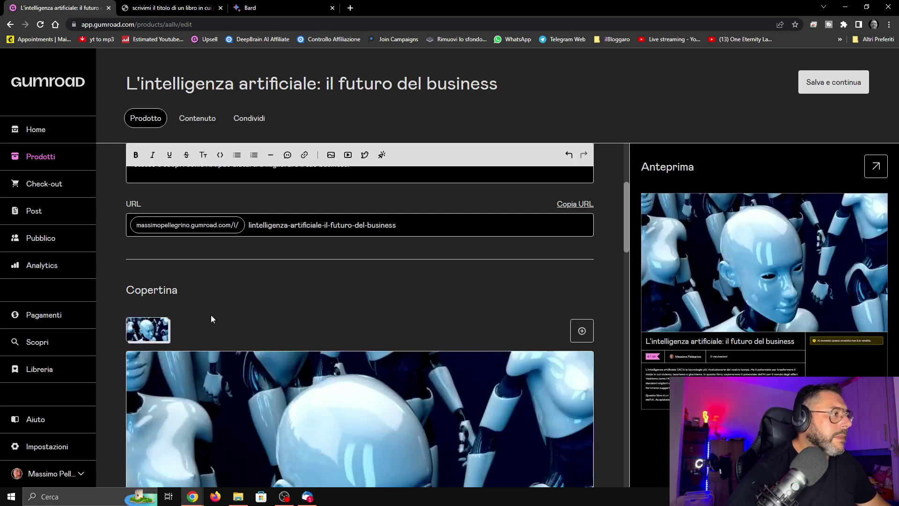
Set the product's Thumbnail to the dark metallic robot image found in Spruzza with the search "ai".
scroll(311, 328, "down", 8)
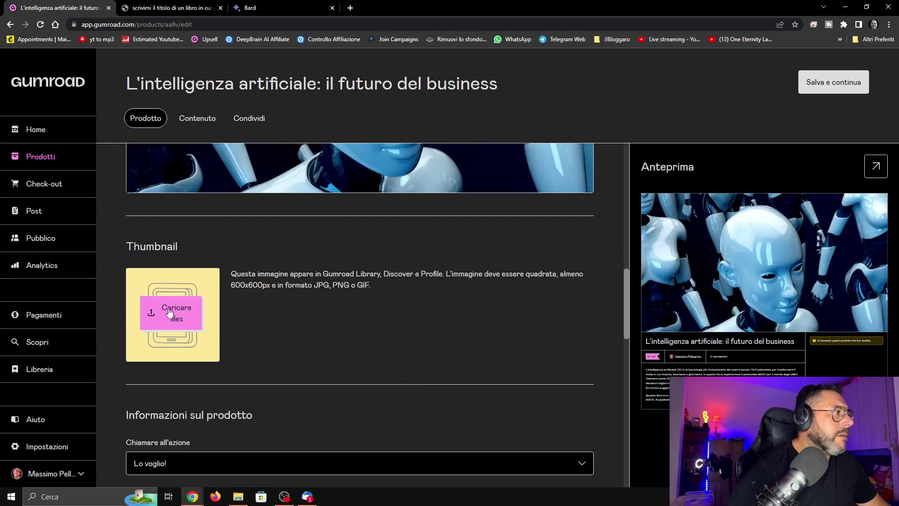
left_click(176, 323)
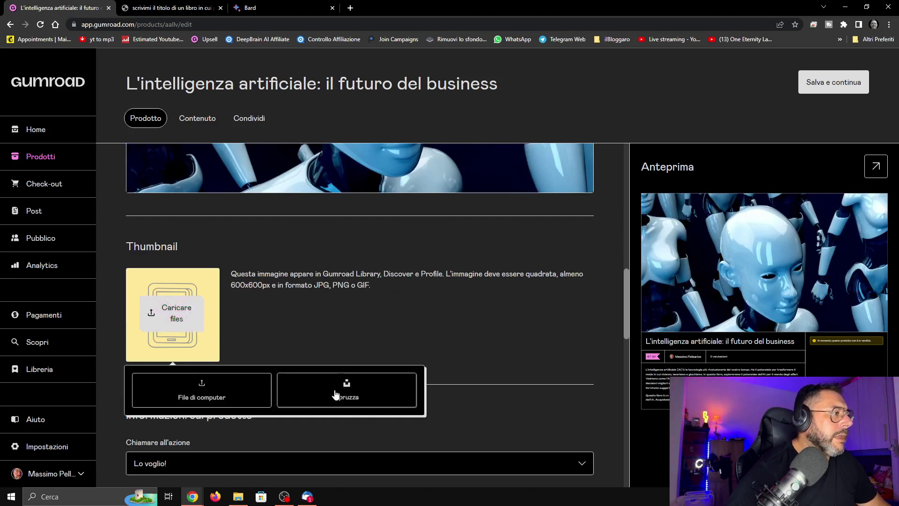
left_click(314, 395)
scroll(309, 417, "down", 3)
left_click(243, 294)
type("ai")
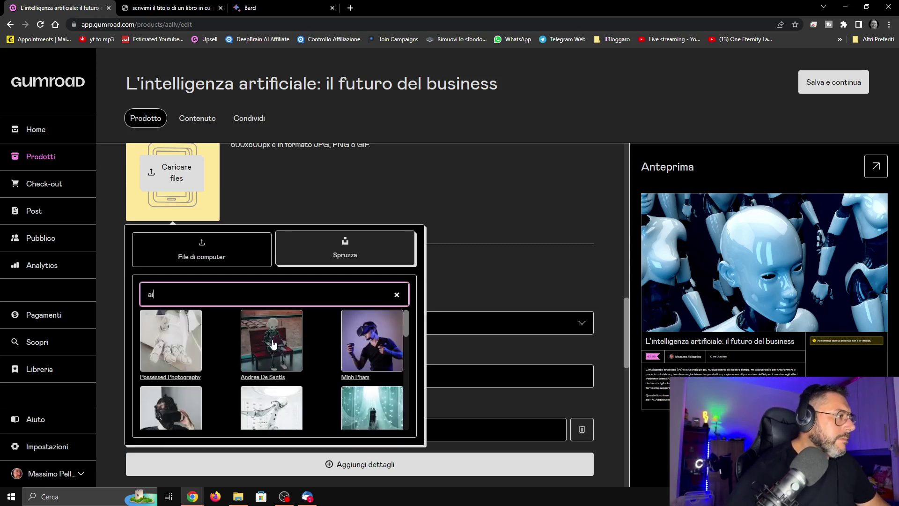
scroll(275, 345, "down", 2)
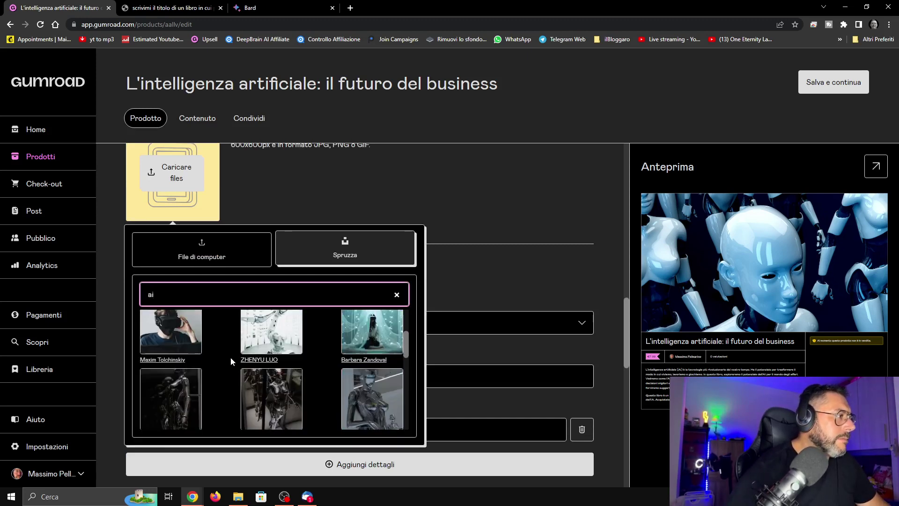
left_click(289, 398)
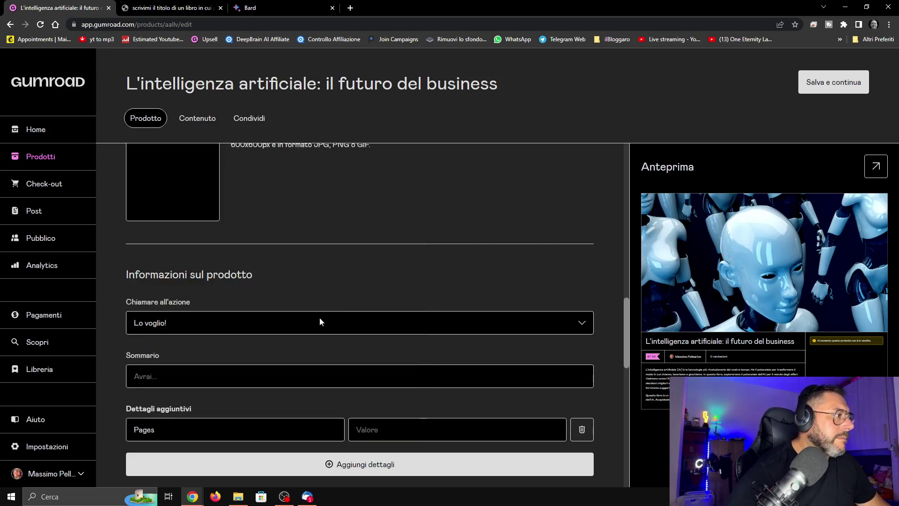
Set the Chiamare all'azione to Compralo and start the Sommario with "Riceverai il libro".
left_click(190, 321)
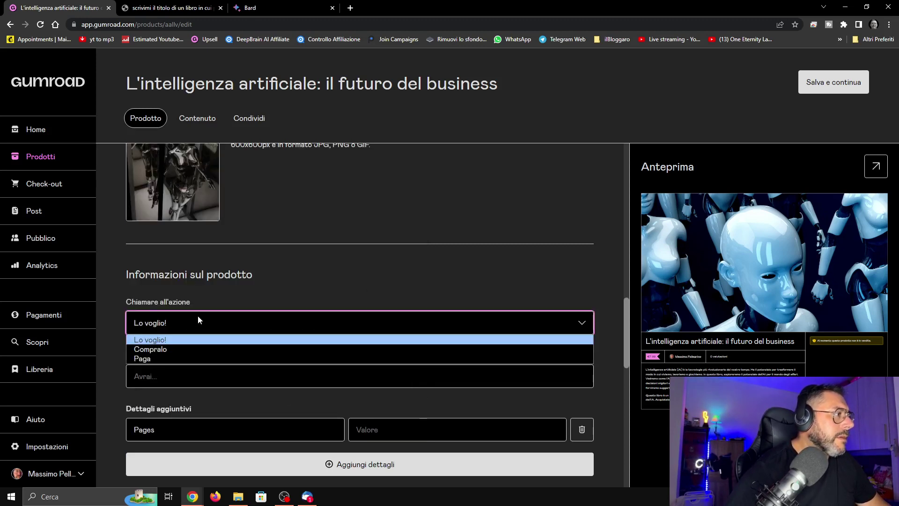
left_click(178, 349)
left_click(176, 384)
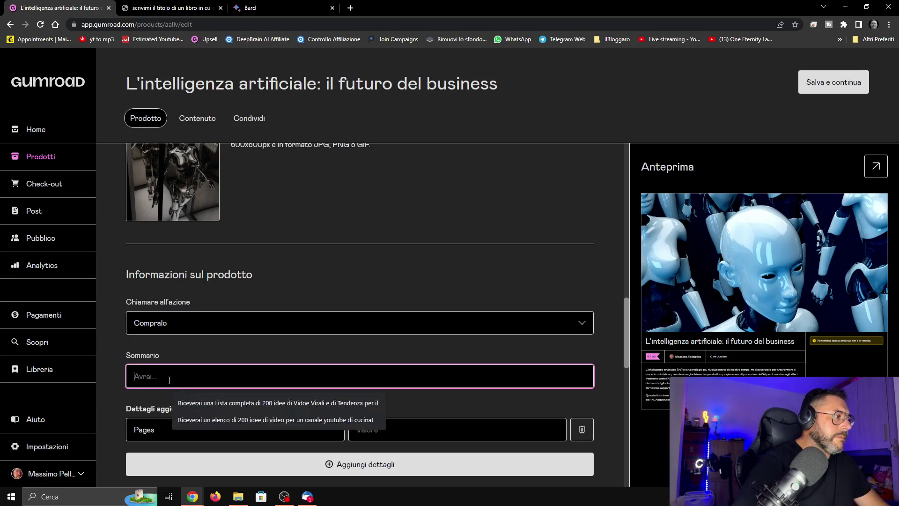
type("Riceverai")
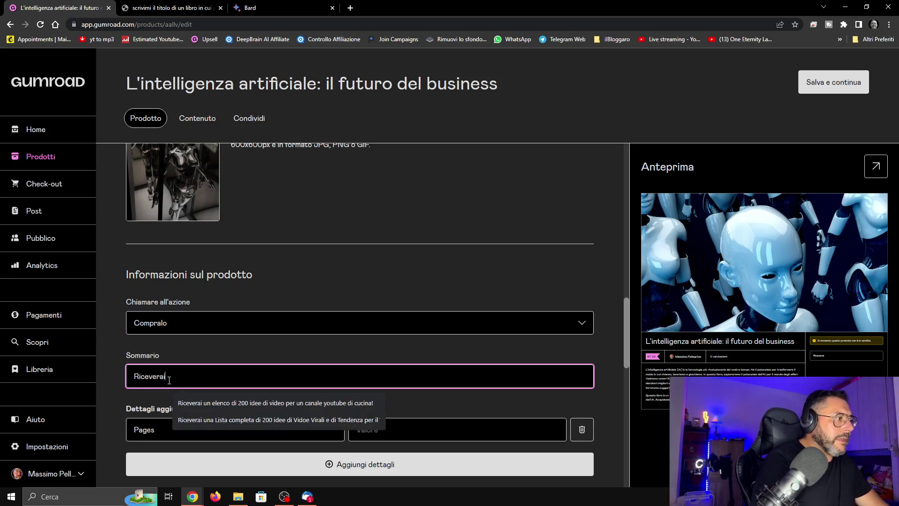
type(" il libro")
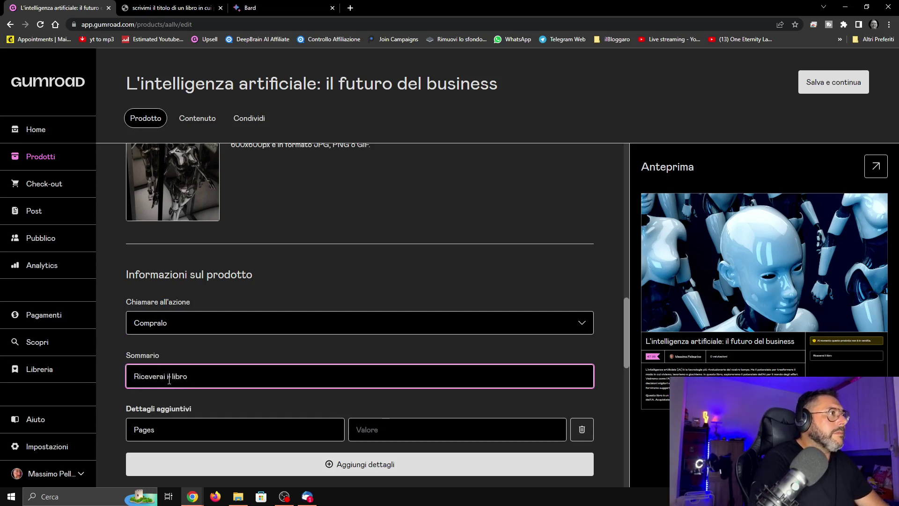
Complete the Sommario with the product title "L'intelligenza artificiale: il futuro del business", copied from the page heading.
key("ctrl+v")
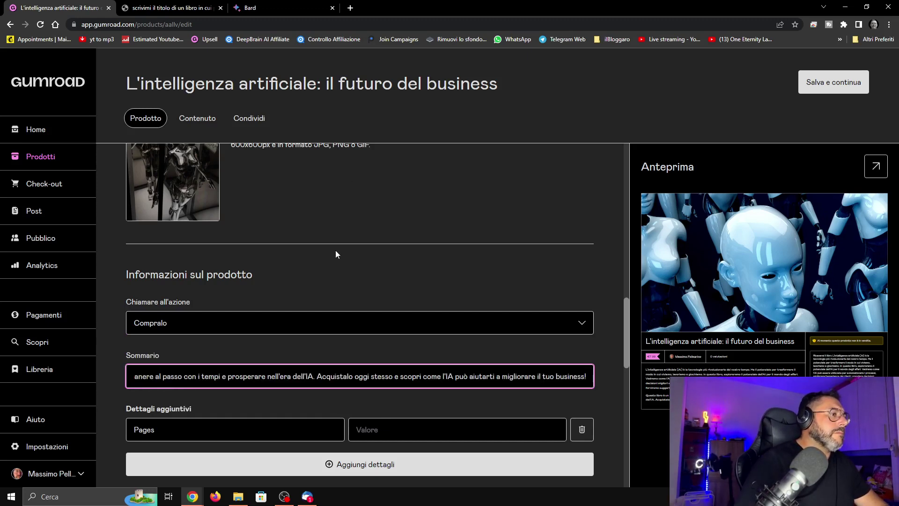
key("ctrl+z")
left_click_drag(499, 87, 151, 61)
key("ctrl+c")
left_click(210, 374)
key("ctrl+v")
Clear the attribute name "Pages" from the product's Dettagli aggiuntivi.
left_click(227, 432)
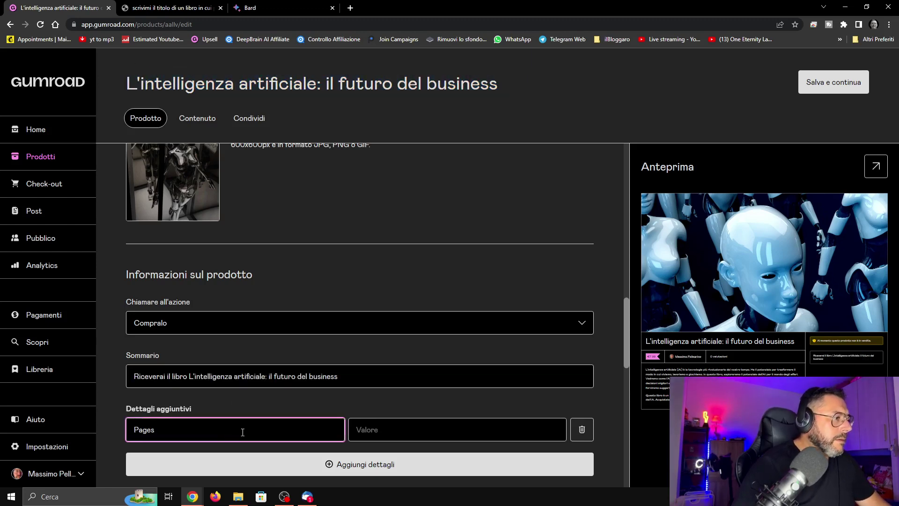
scroll(253, 435, "down", 2)
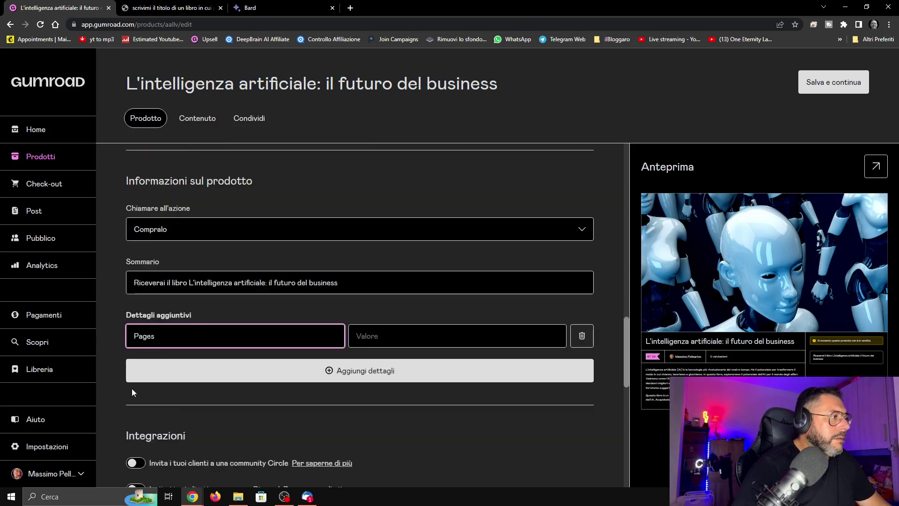
key("ctrl+a")
key("BackSpace")
key("Tab")
key("Tab")
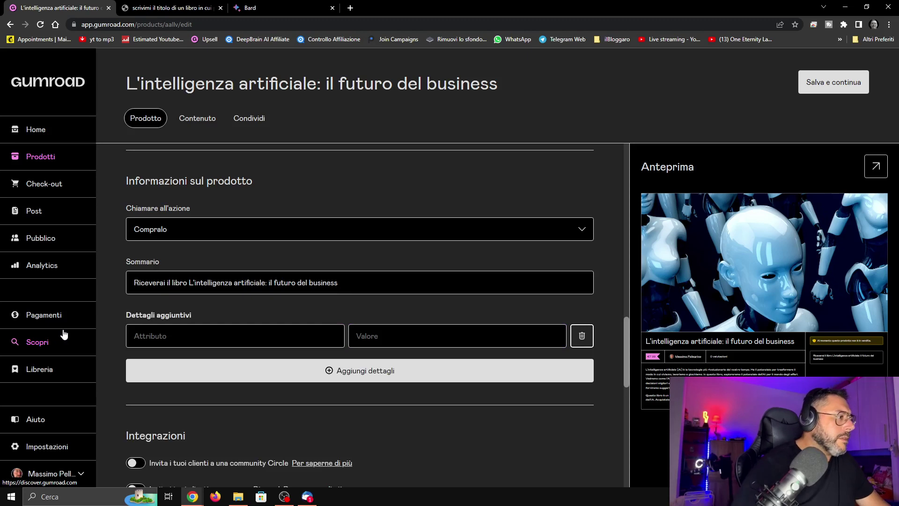
Insert the file "Libro di prova" from the computer's Download folder into the product's Contenuto.
scroll(136, 381, "down", 1)
scroll(136, 379, "down", 5)
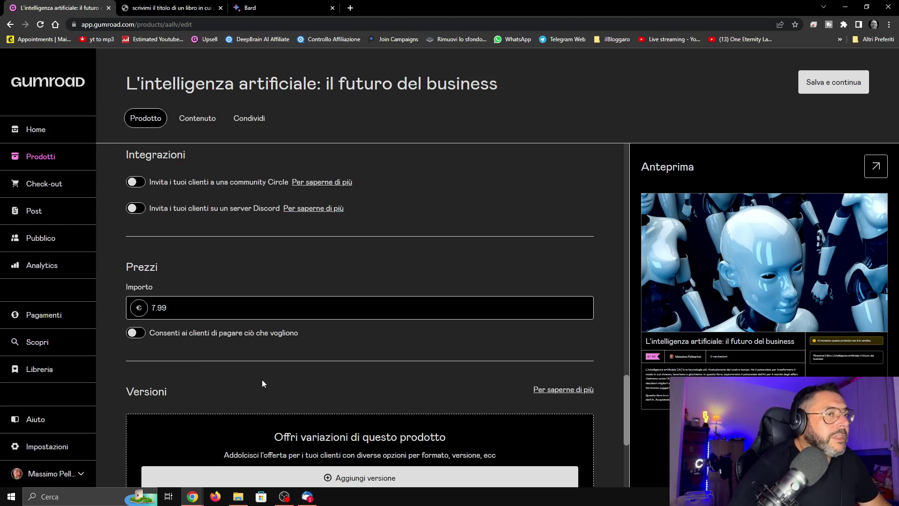
scroll(465, 364, "down", 3)
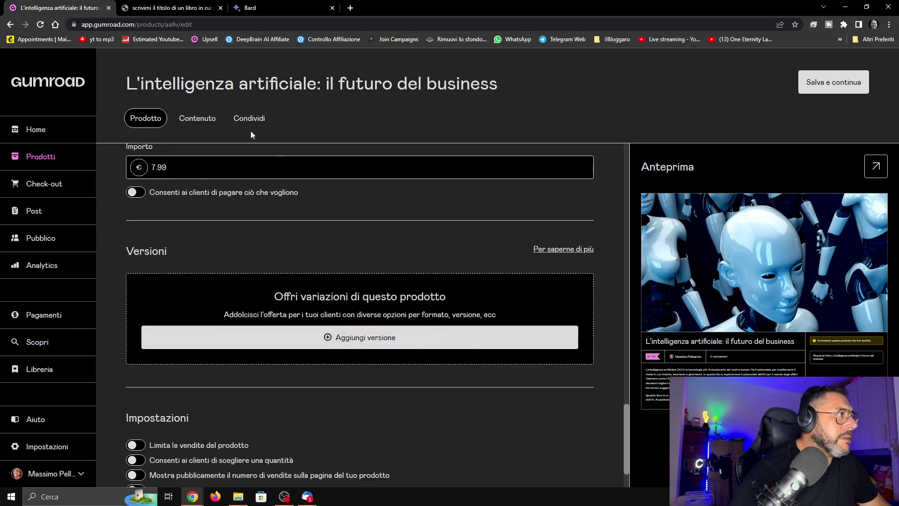
left_click(190, 124)
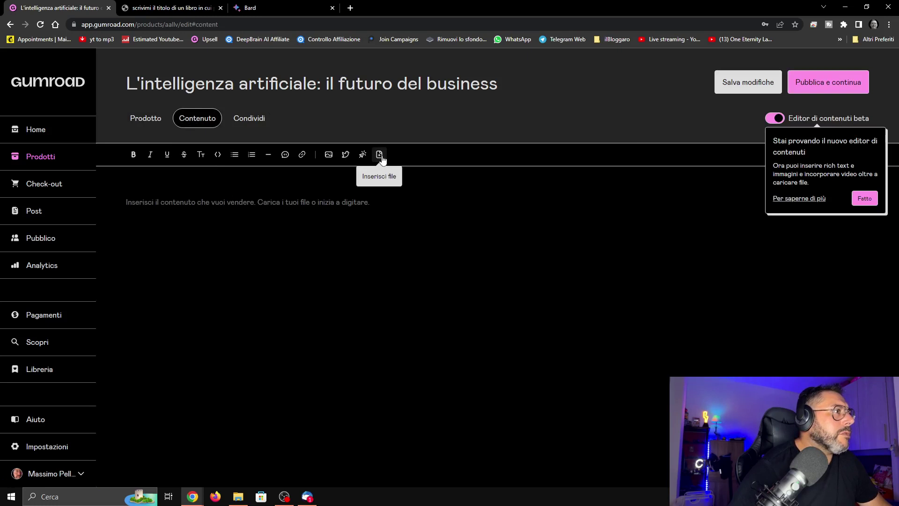
left_click(322, 200)
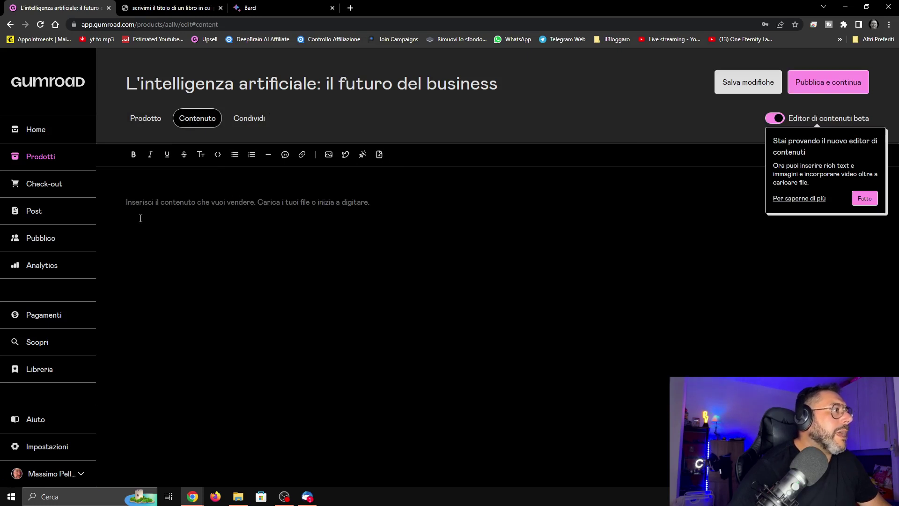
left_click(379, 156)
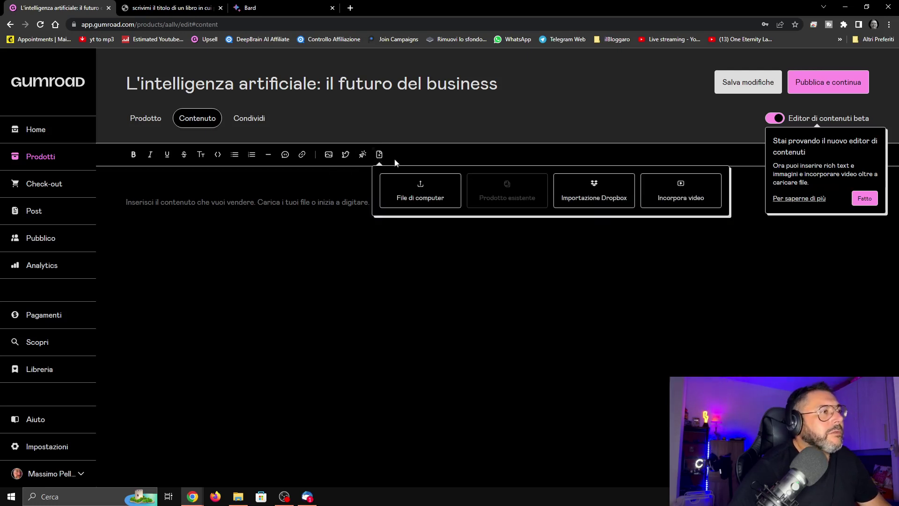
left_click(412, 196)
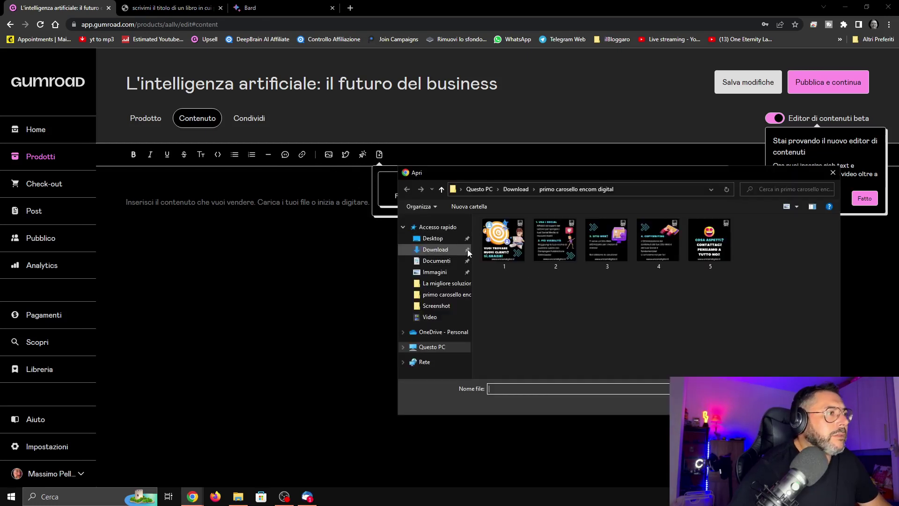
left_click(515, 189)
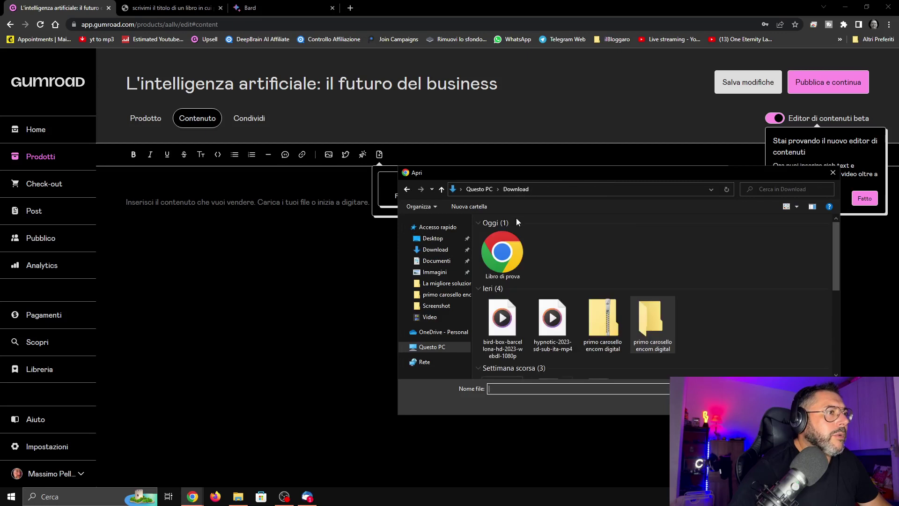
double_click(512, 260)
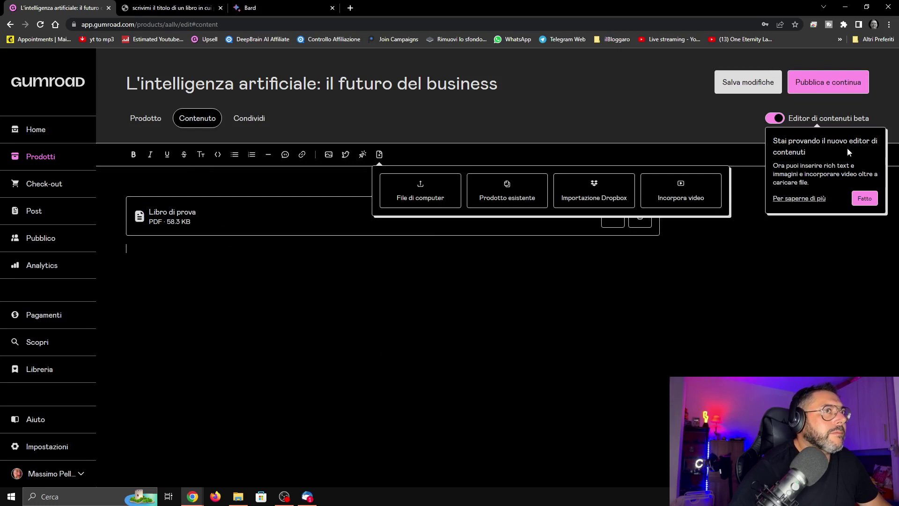
Dismiss the beta content editor notice and publish the product.
left_click(865, 199)
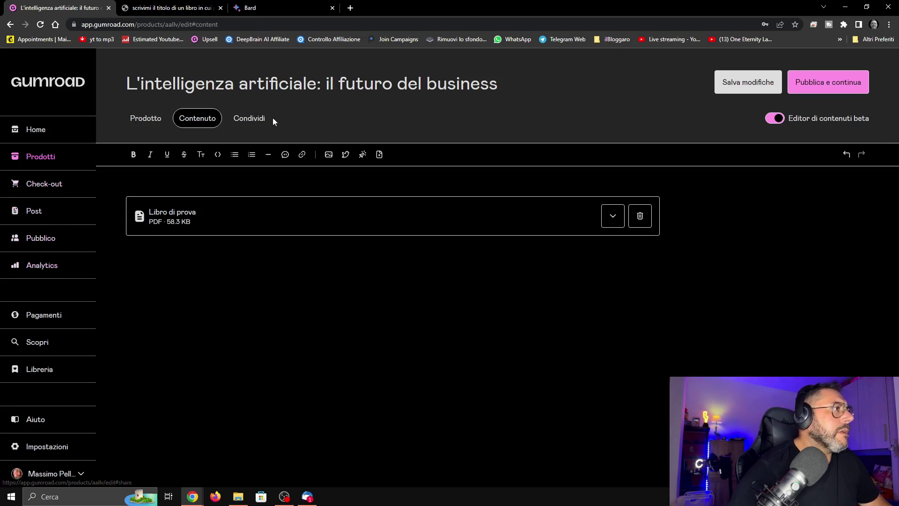
left_click(808, 83)
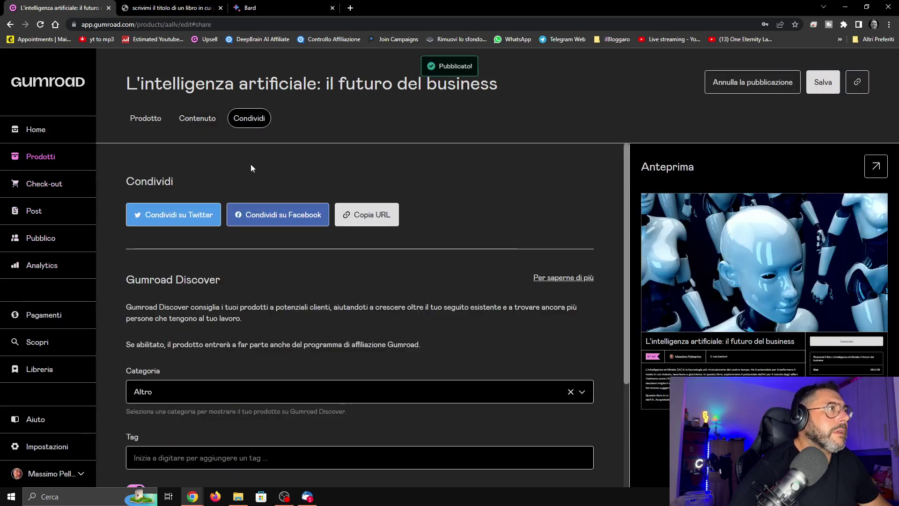
Search the Gumroad Discover categories for "business" and clear the category search.
scroll(309, 273, "down", 3)
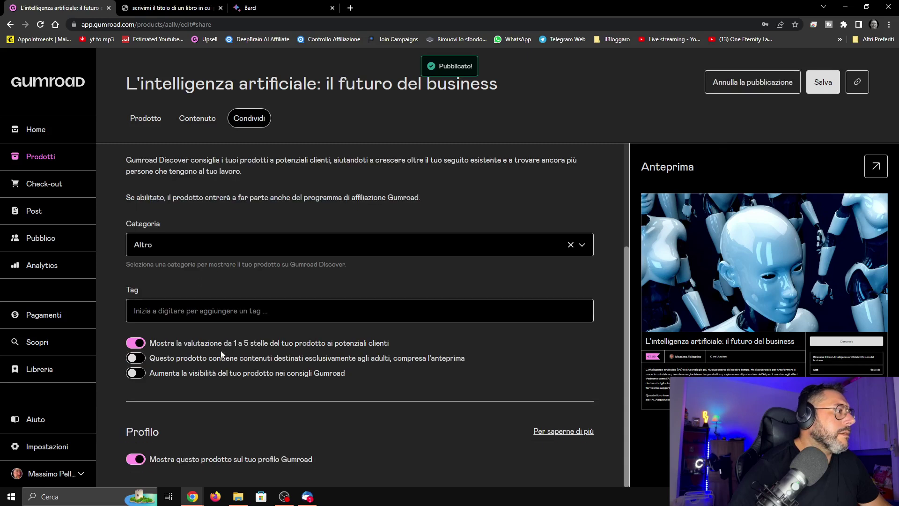
left_click(211, 246)
left_click(187, 245)
left_click(187, 244)
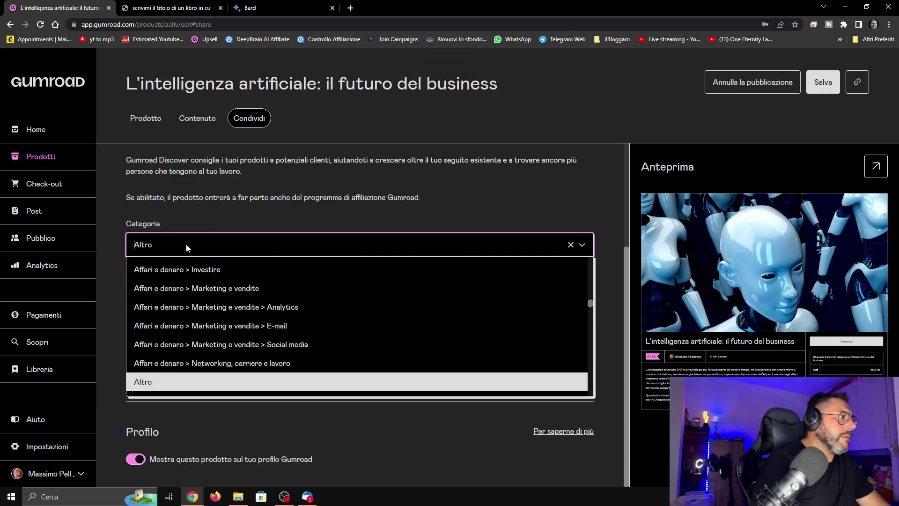
type("busines")
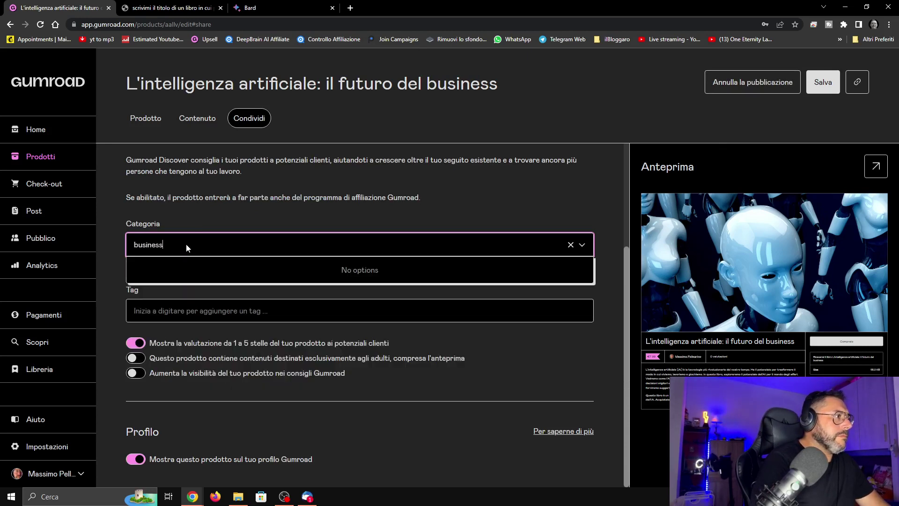
type("s")
key("BackSpace")
key("BackSpace")
key("BackSpace")
key("BackSpace")
key("BackSpace")
key("BackSpace")
key("BackSpace")
key("BackSpace")
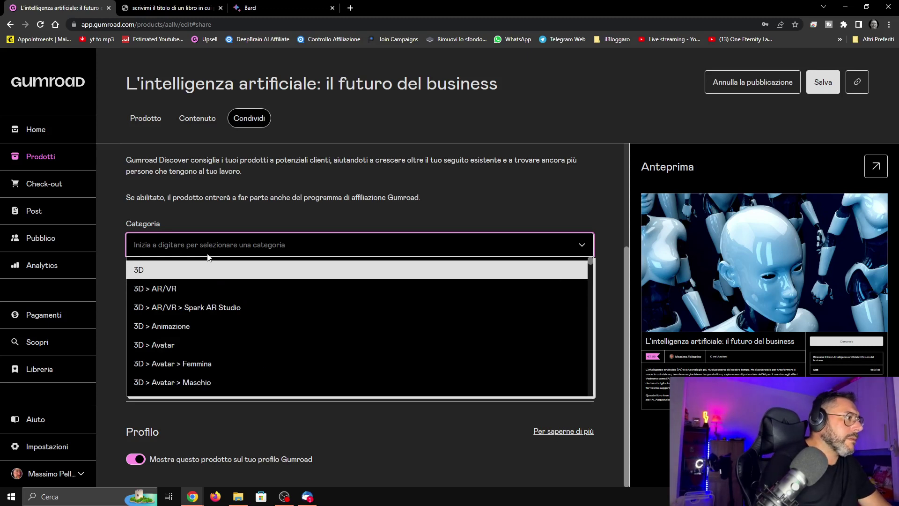
Search the Discover categories for "ai", clear the search and look through the 3D entries of the full list.
type("ai")
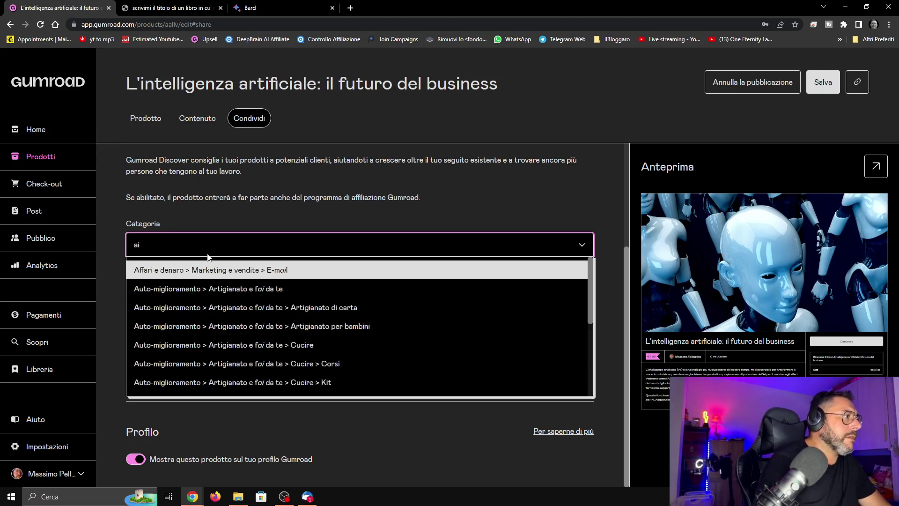
key("BackSpace")
key("BackSpace")
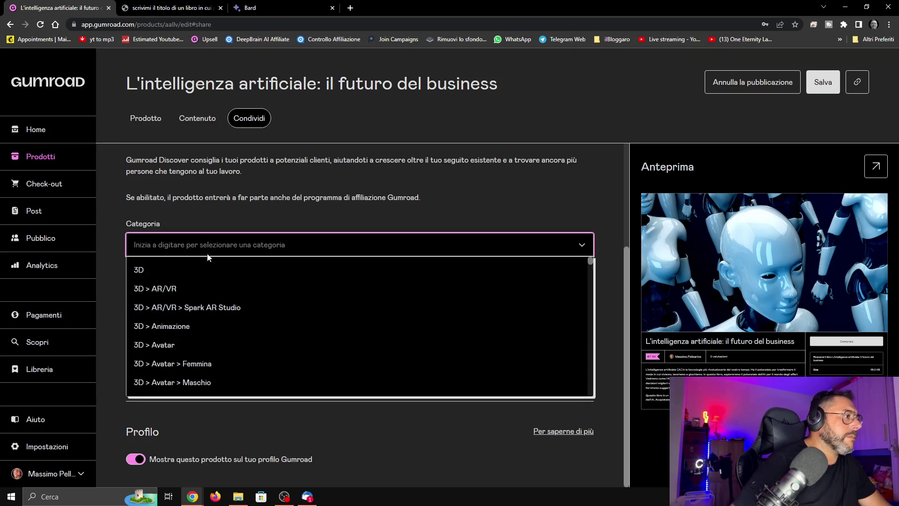
scroll(229, 321, "down", 5)
scroll(229, 321, "down", 10)
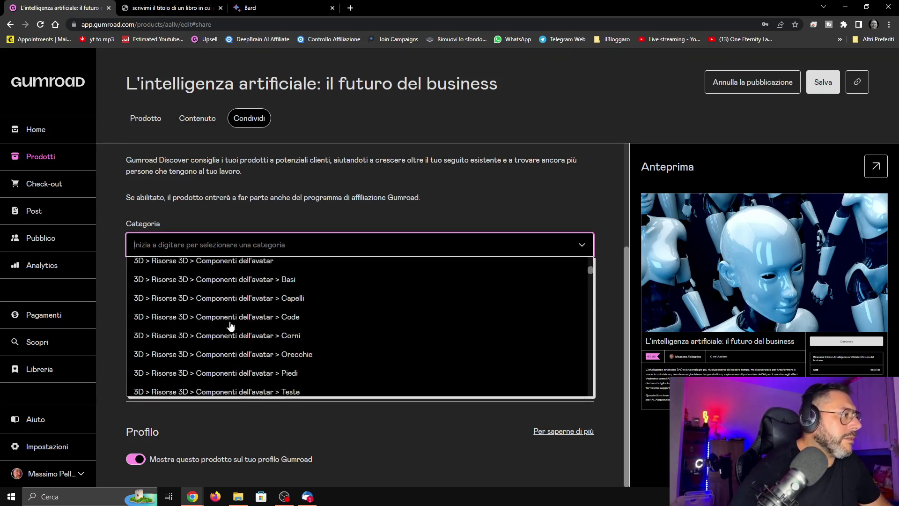
left_click(207, 241)
type("busine")
key("BackSpace")
key("BackSpace")
key("BackSpace")
key("BackSpace")
key("BackSpace")
key("BackSpace")
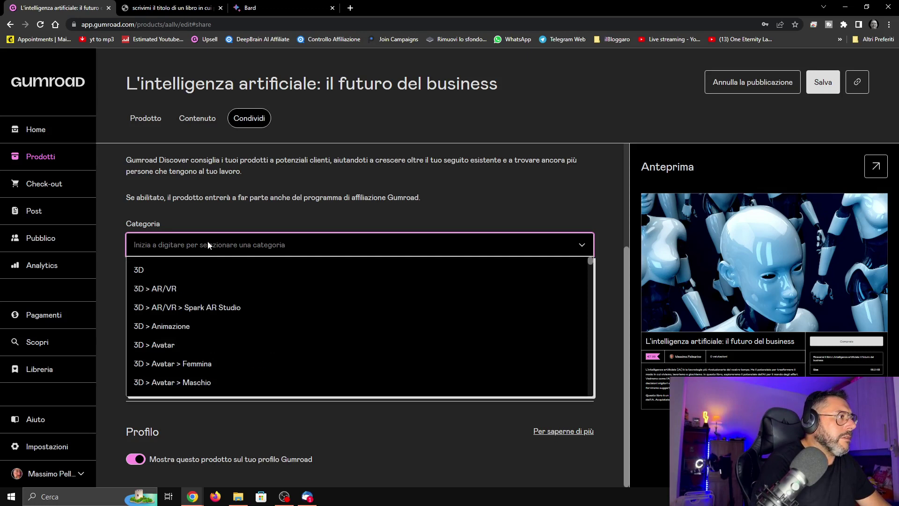
Search the Discover categories for "intelligenza" and clear the category search.
type("int")
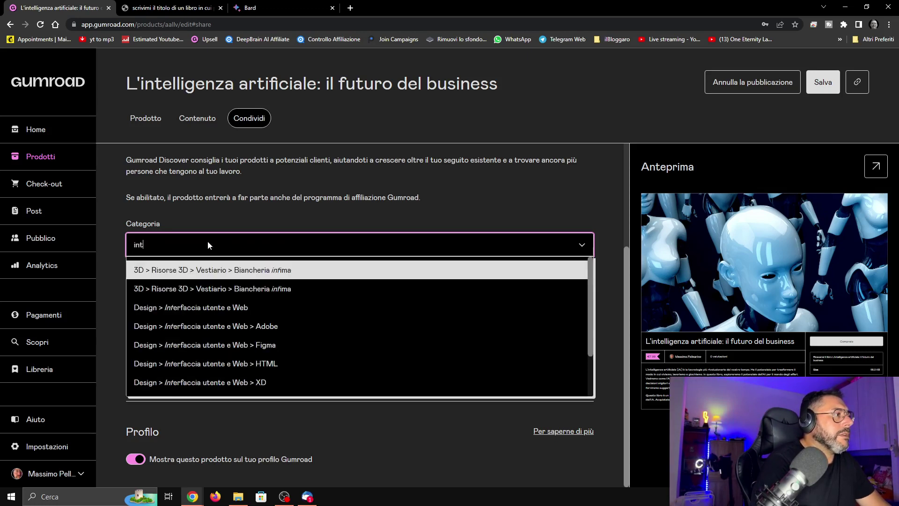
type("elligenza")
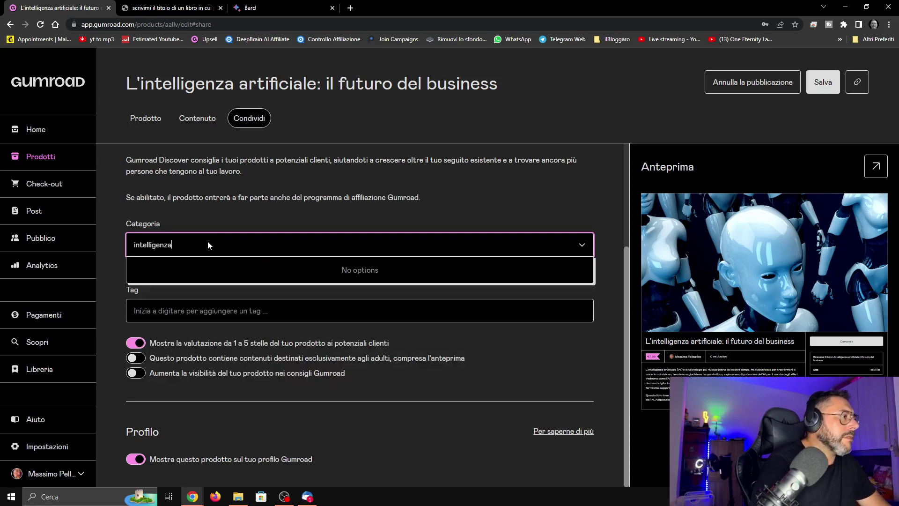
key("BackSpace")
key("BackSpace")
key("BackSpace")
key("BackSpace")
key("BackSpace")
key("BackSpace")
key("BackSpace")
key("BackSpace")
key("BackSpace")
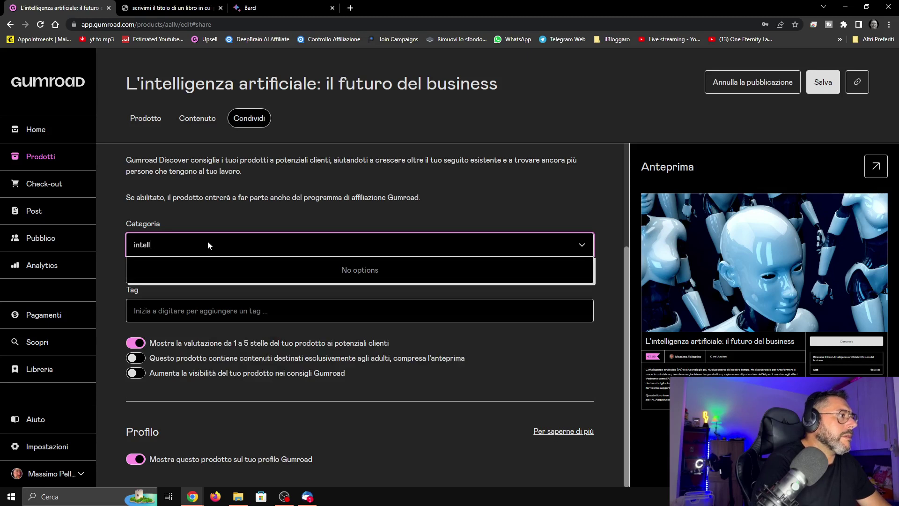
key("BackSpace")
key("BackSpace")
key("BackSpace")
Search the Discover categories for "azie" and "ecommer", clearing each search term.
type("azie")
key("BackSpace")
key("BackSpace")
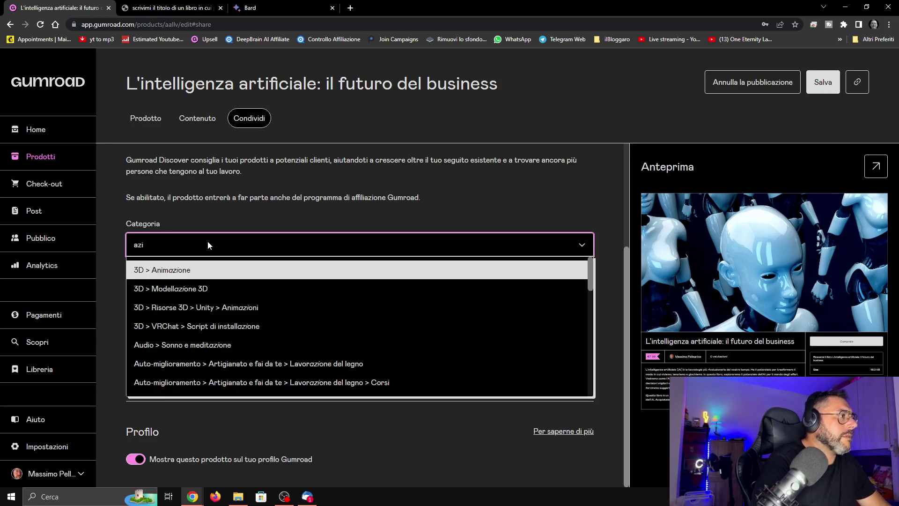
key("BackSpace")
key("BackSpace")
type("ecom")
key("BackSpace")
key("BackSpace")
type("ommer")
key("BackSpace")
key("BackSpace")
key("BackSpace")
key("BackSpace")
key("BackSpace")
key("BackSpace")
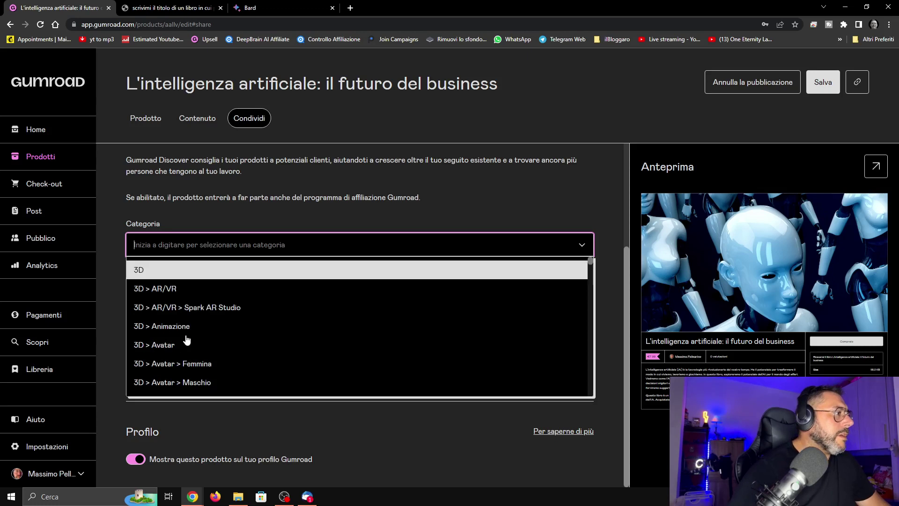
Set the product's Discover category to "Affari e denaro > Imprenditoria > Corsi".
scroll(187, 341, "down", 15)
scroll(242, 351, "down", 10)
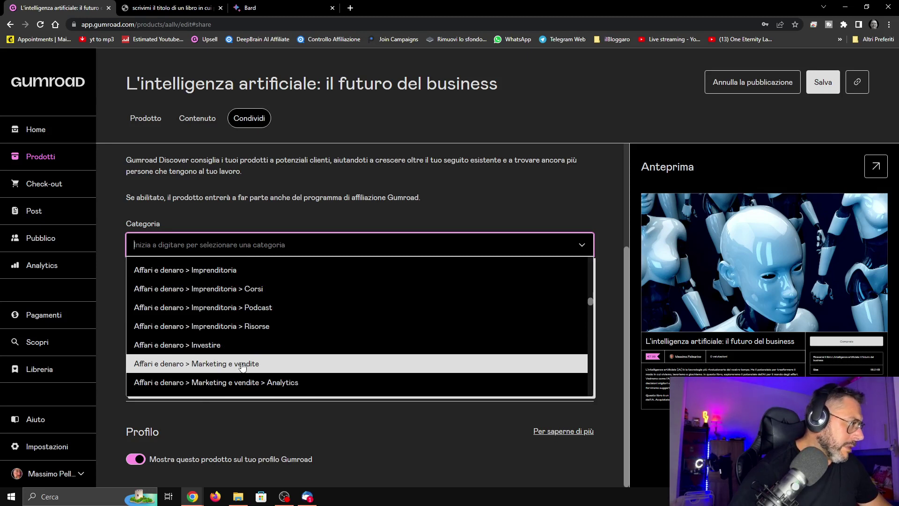
left_click(258, 289)
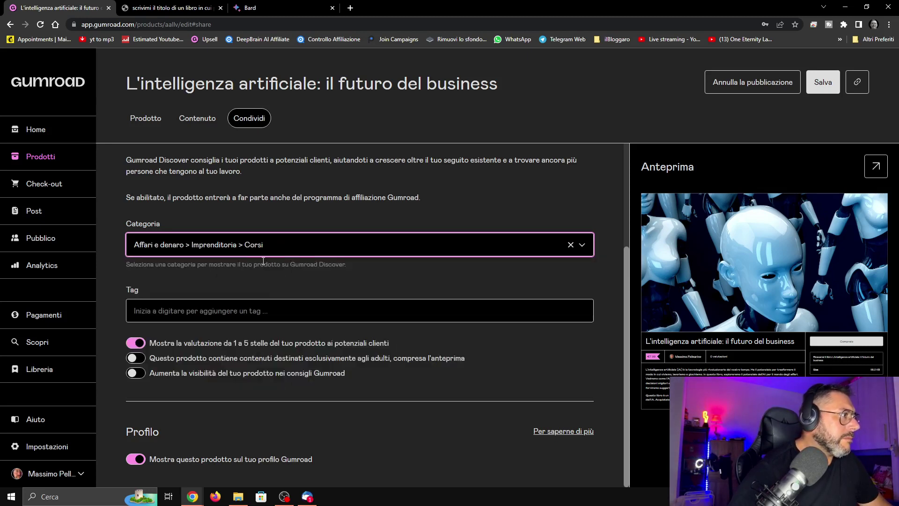
Add the tags "google bard" and "chatgpt" to the product.
left_click(240, 310)
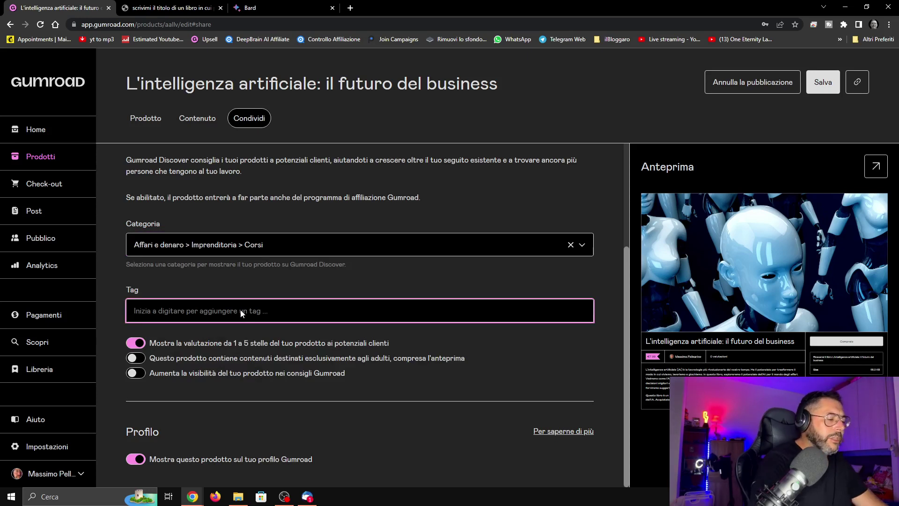
type("google bard")
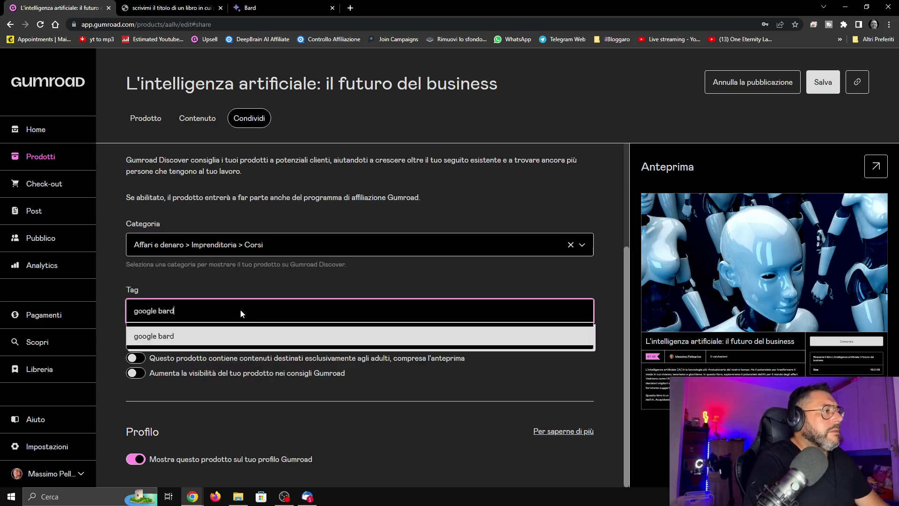
key("Return")
type("gpt")
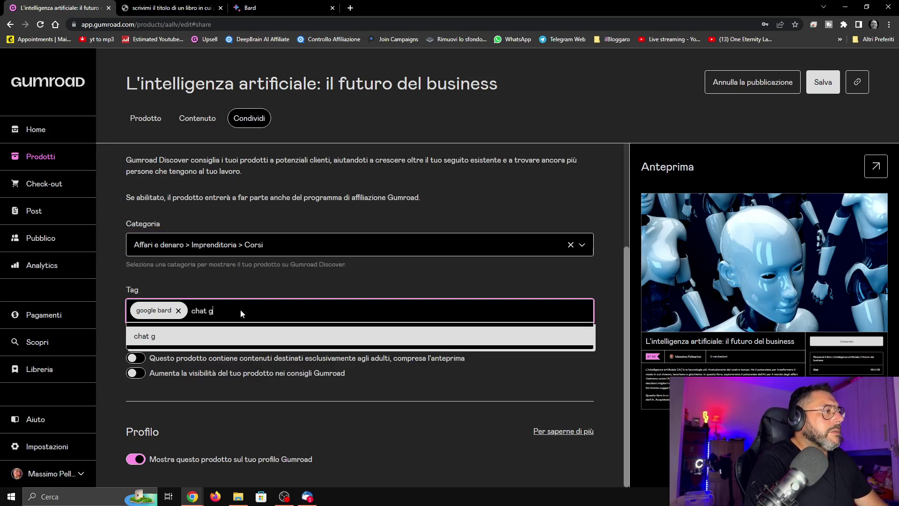
key("Return")
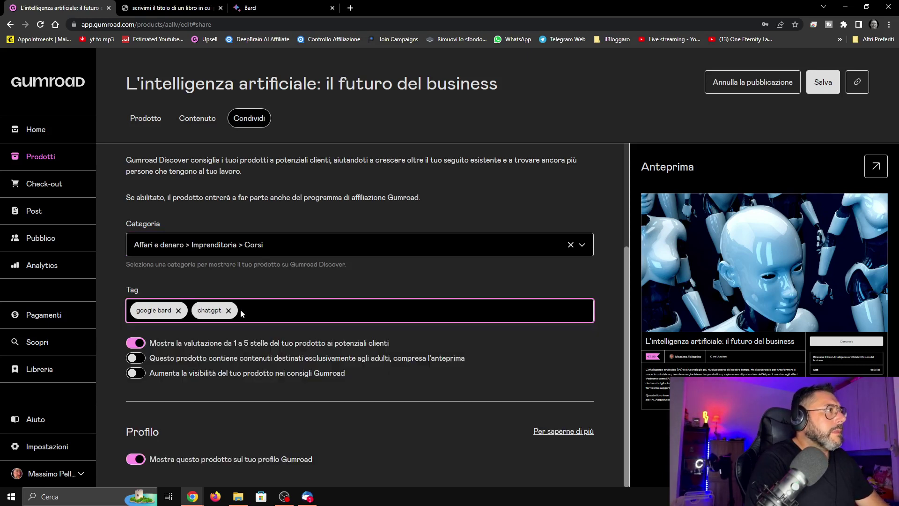
Add the tags "corso ai" and "business online" to the product.
type("corso int")
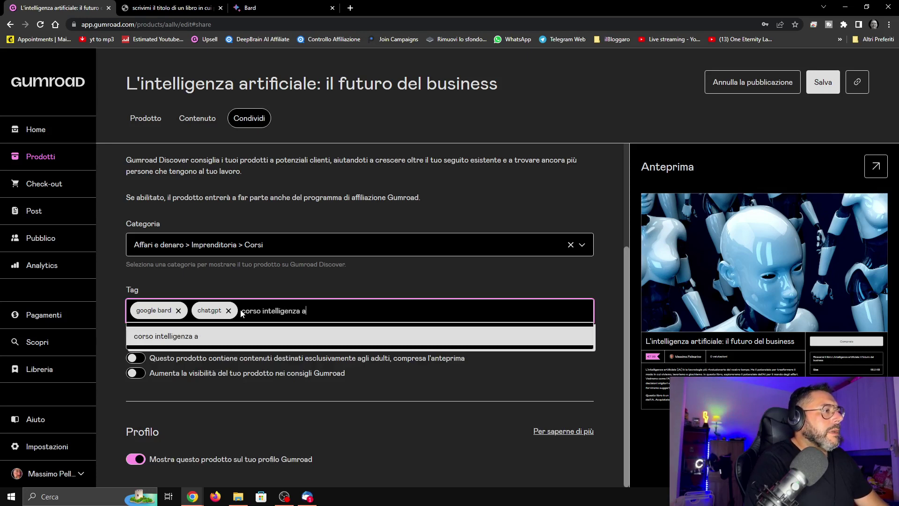
type("elligenza a")
key("BackSpace")
type("a")
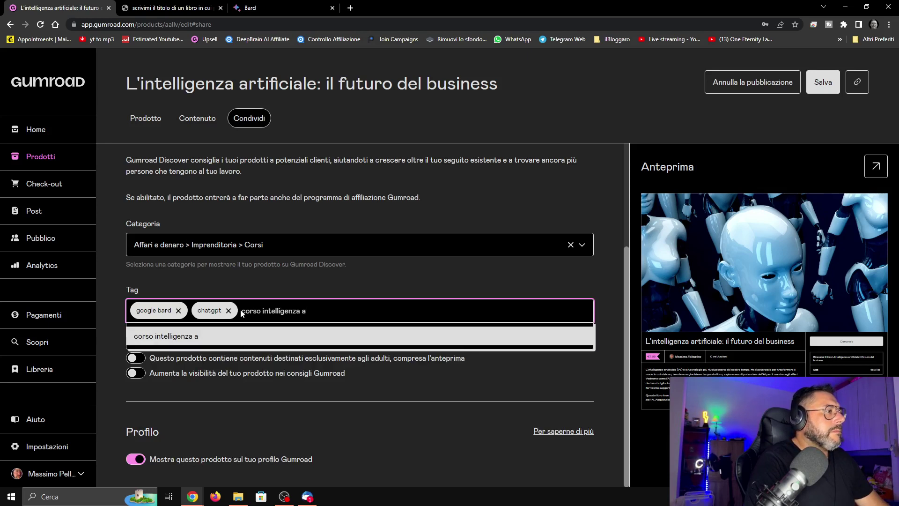
key("BackSpace")
type("ai")
key("Return")
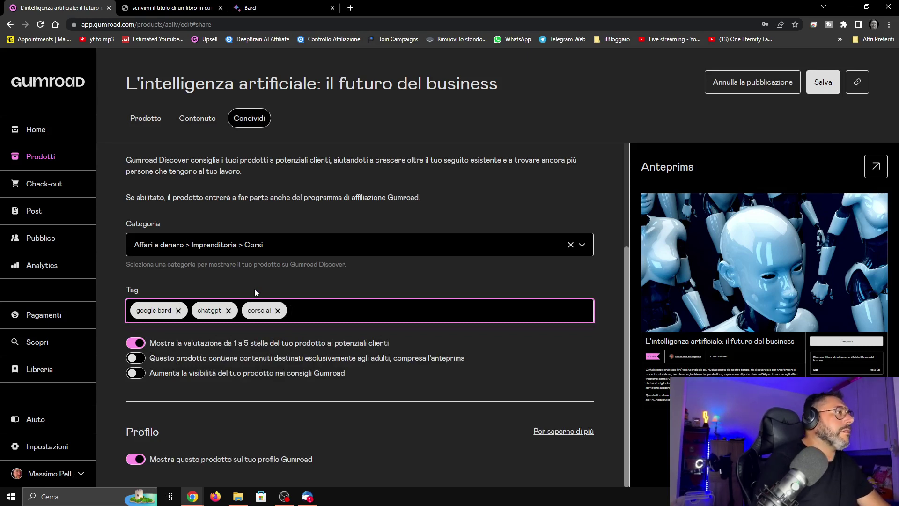
key("Down")
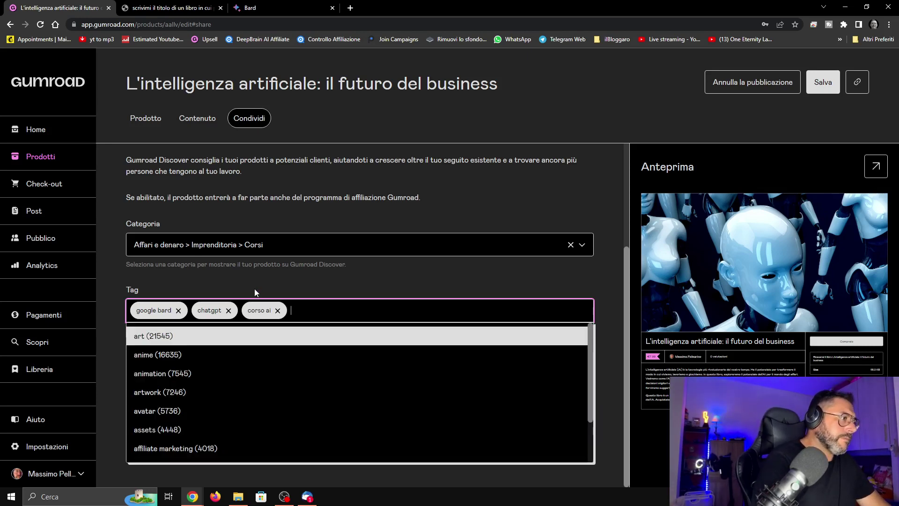
type("business online")
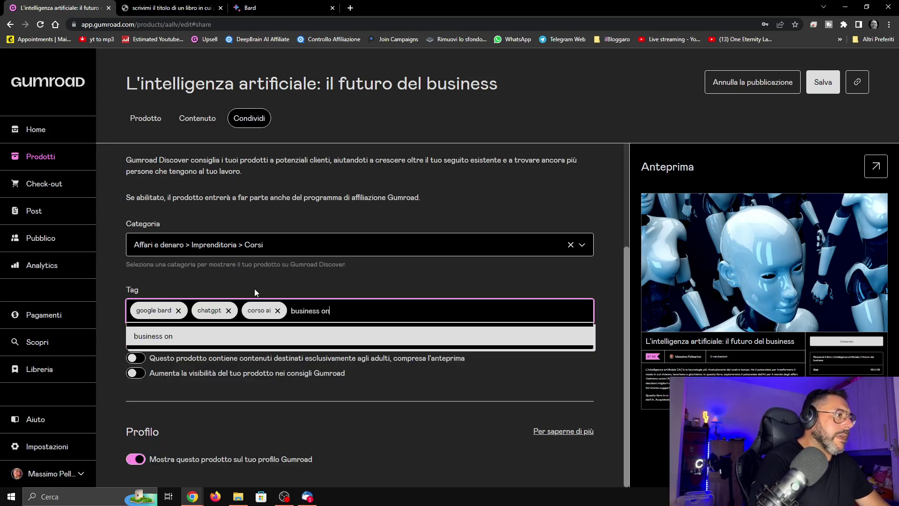
key("Return")
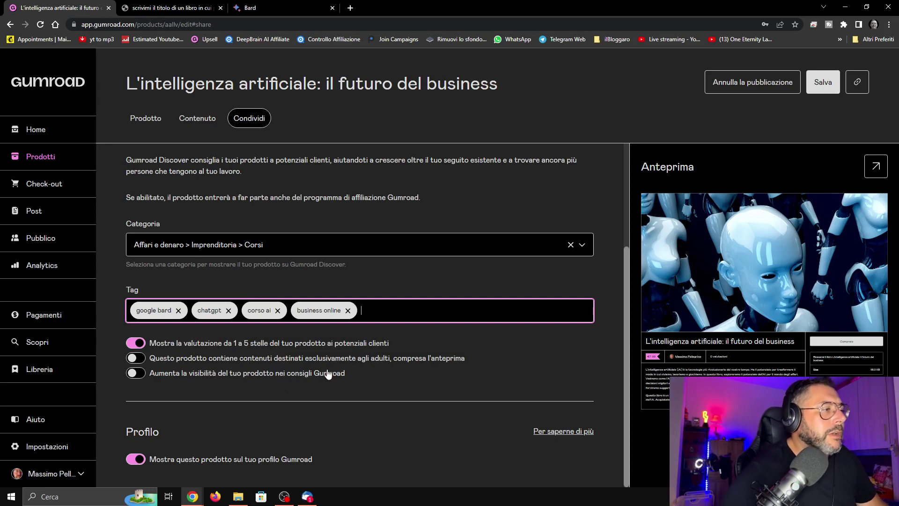
Enable the increased visibility in Gumroad recommendations to view its commission setting, and disable it again.
left_click(134, 375)
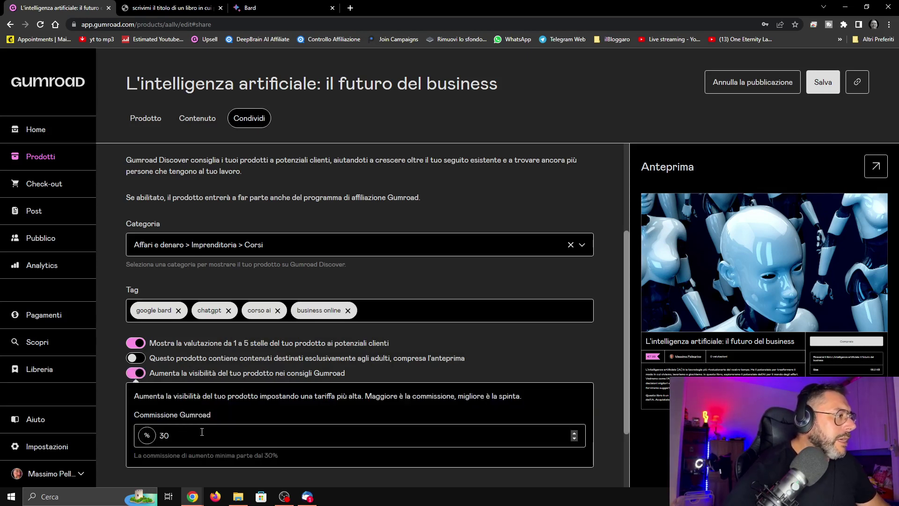
left_click(135, 375)
scroll(594, 175, "up", 3)
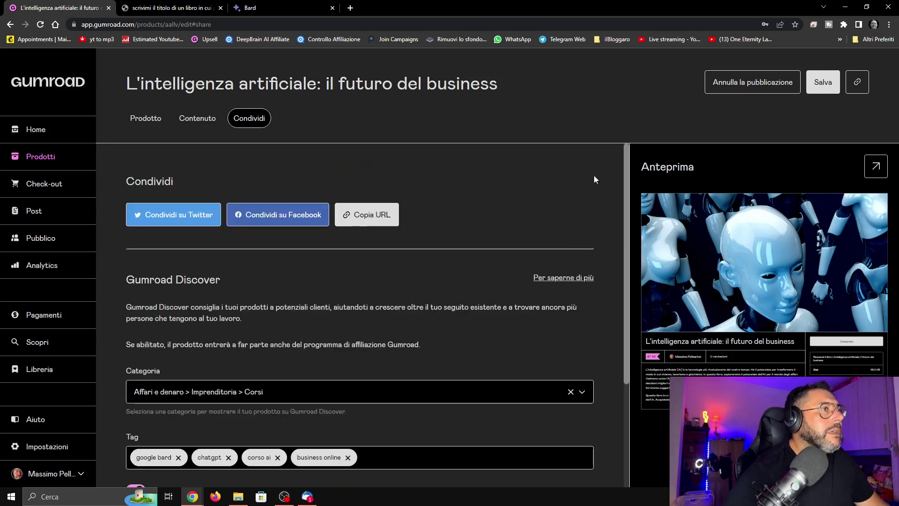
scroll(427, 199, "down", 3)
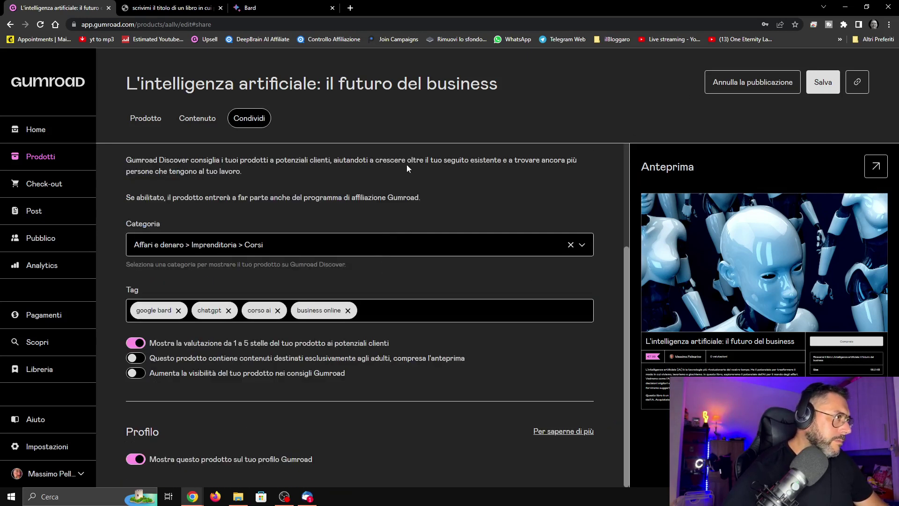
Copy the product's share URL and save the product changes.
scroll(407, 166, "up", 3)
left_click(370, 215)
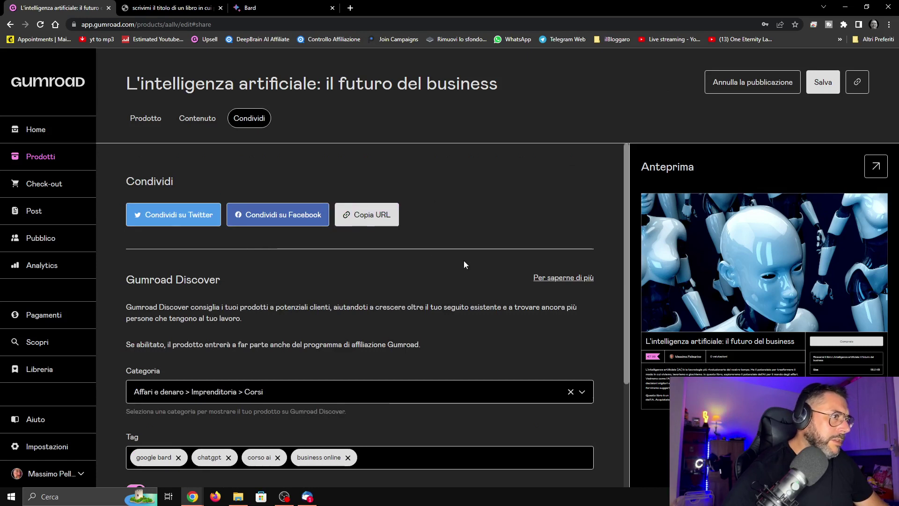
left_click(831, 92)
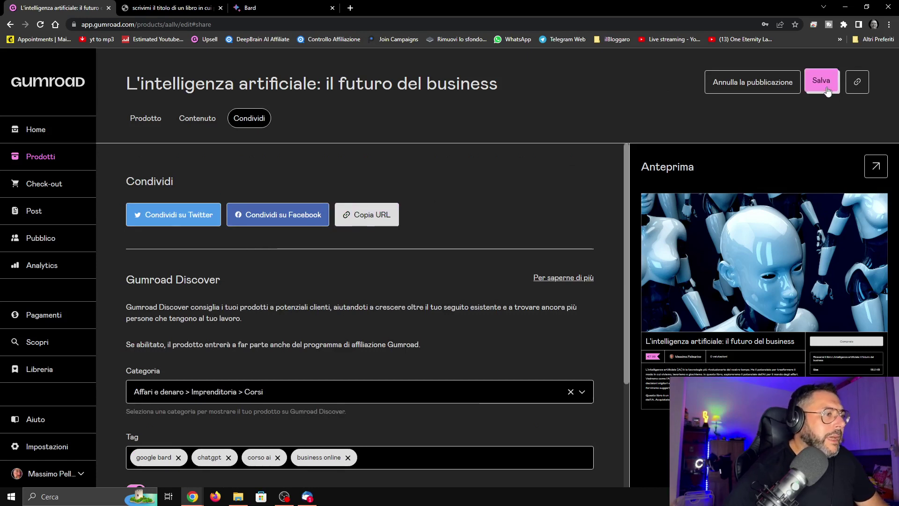
left_click(828, 91)
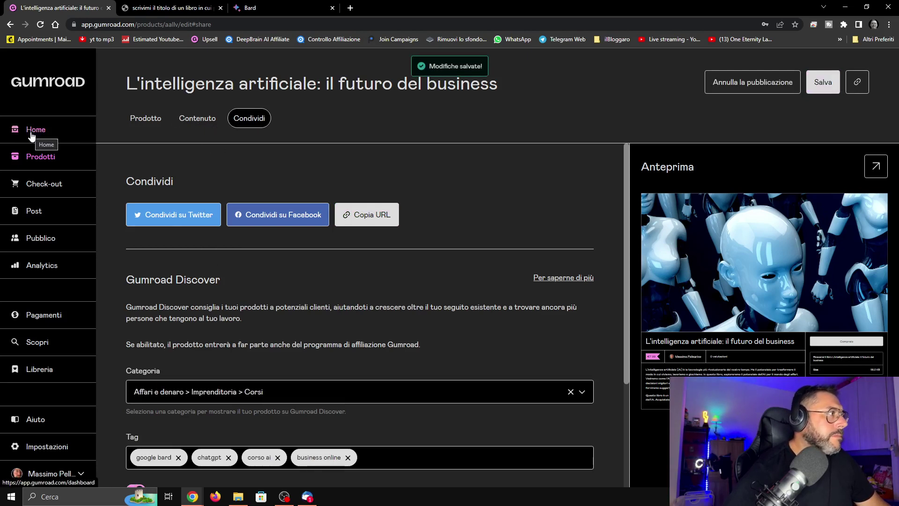
View the list of all products and the Home dashboard.
left_click(37, 158)
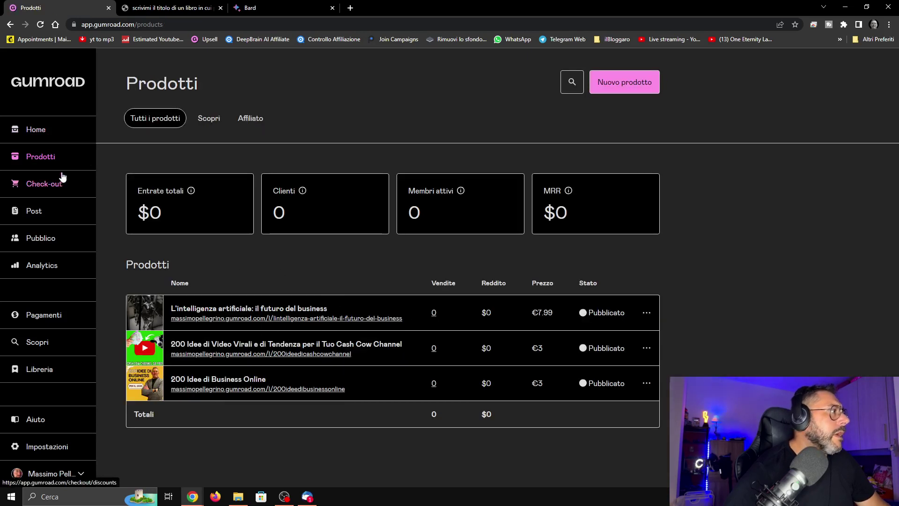
left_click(36, 136)
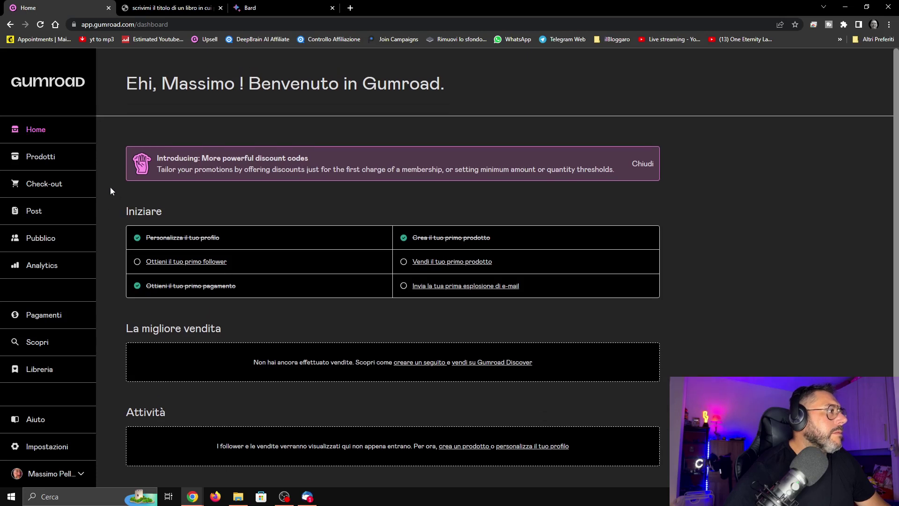
Open the copied public product URL of the e-book in a new incognito window.
left_click(351, 8)
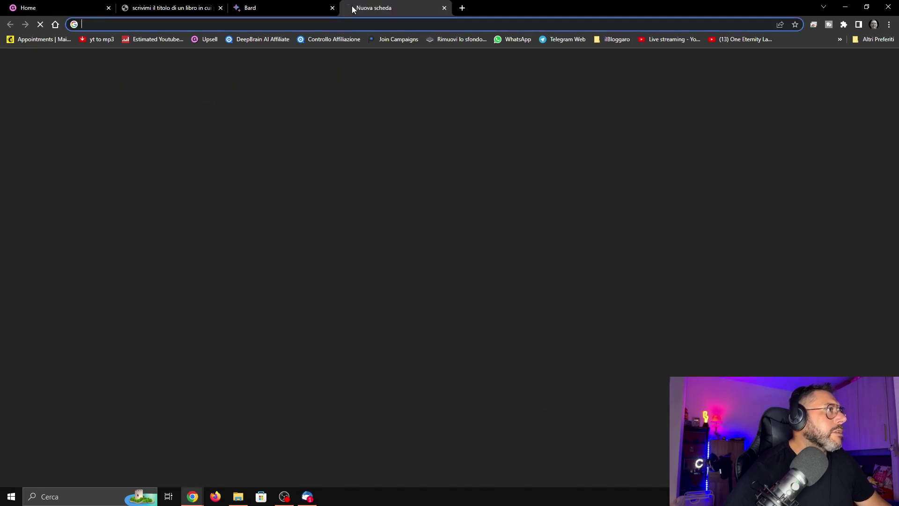
type("https://massimopellegrino.gumroad.com/l/lintelligenza-artificiale-il-futuro-del-business")
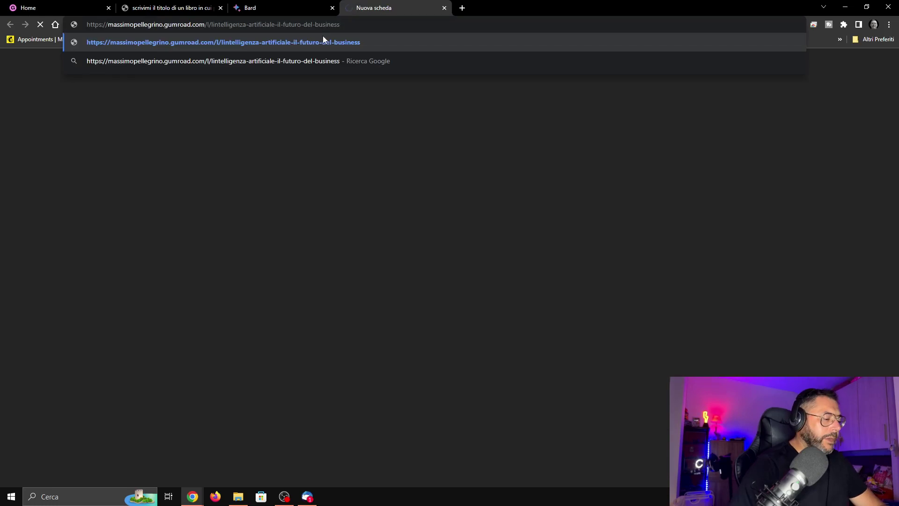
key("ctrl+shift+n")
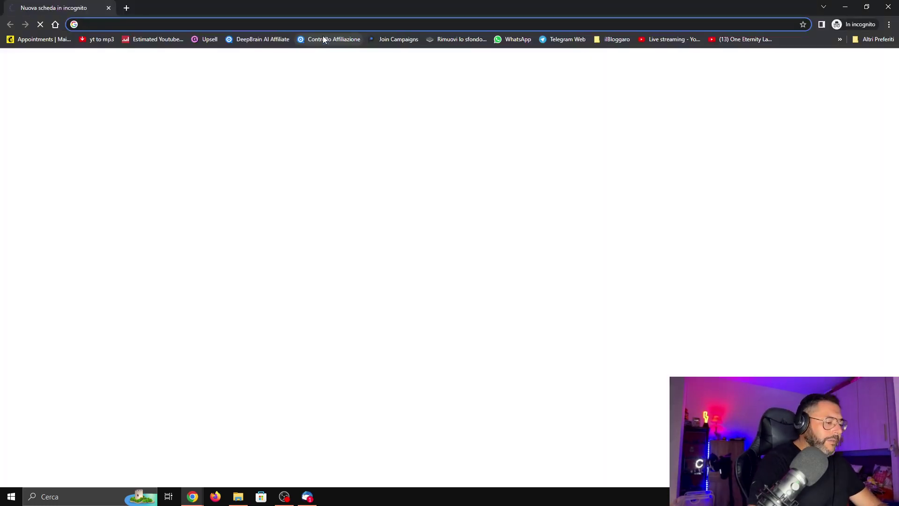
key("ctrl+v")
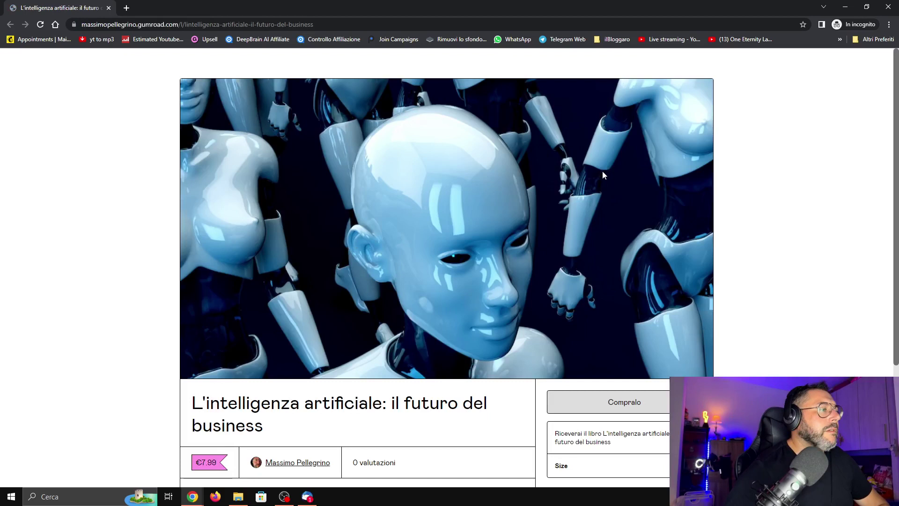
Review the e-book's cover, price and description on the public sales page, and proceed to its checkout to examine the order summary and payment form.
scroll(487, 251, "down", 3)
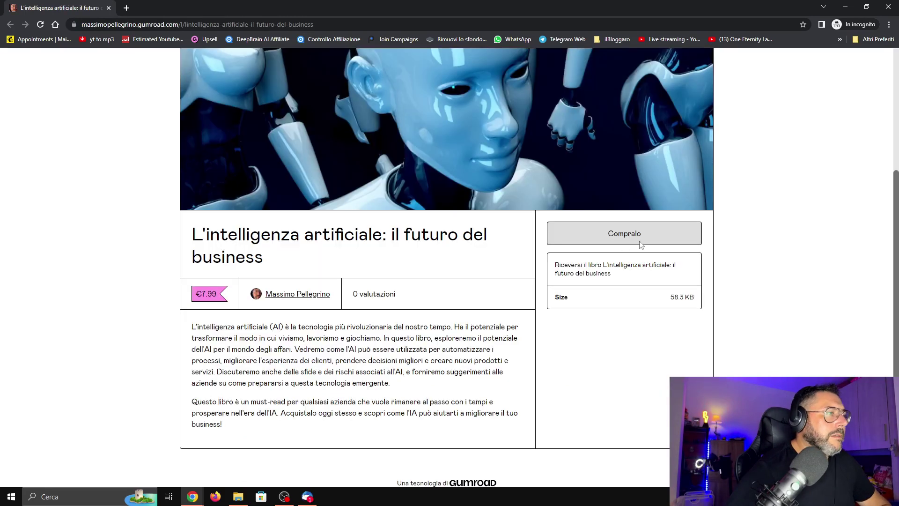
scroll(426, 139, "up", 2)
scroll(423, 271, "down", 2)
scroll(461, 150, "up", 4)
scroll(461, 150, "down", 3)
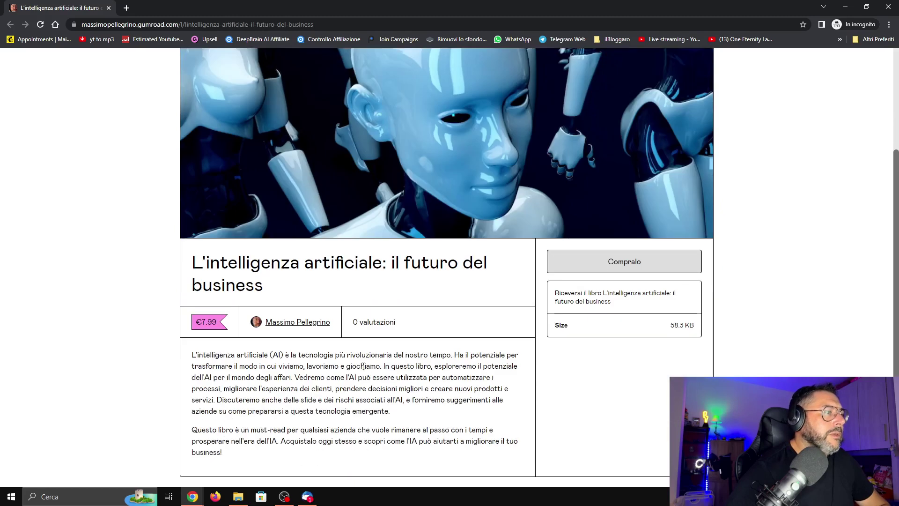
left_click(596, 265)
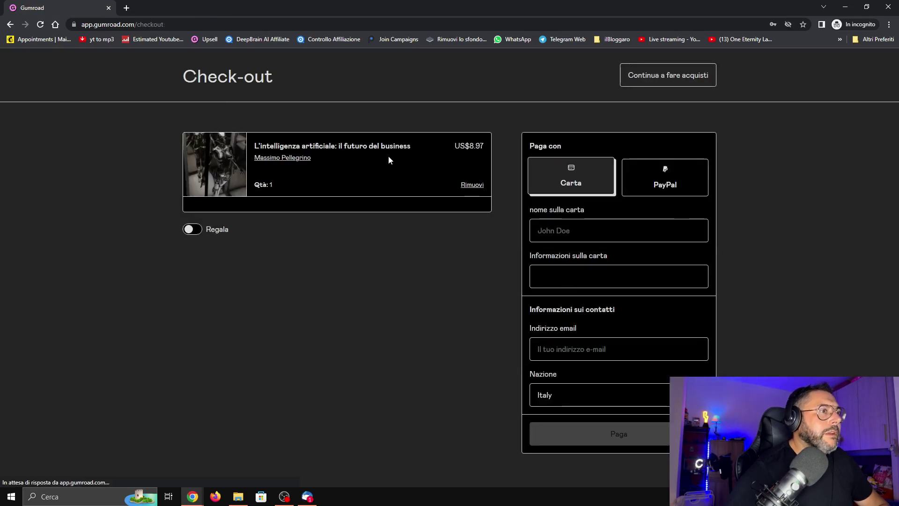
scroll(428, 267, "down", 1)
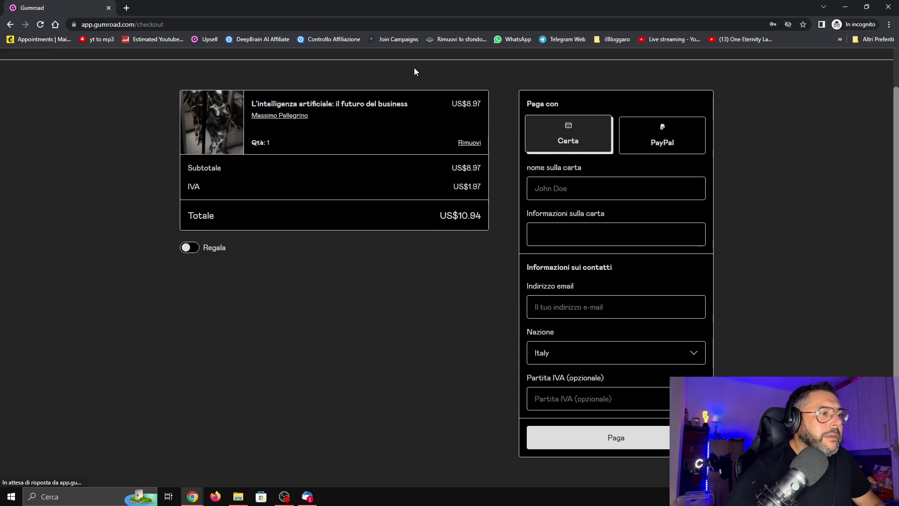